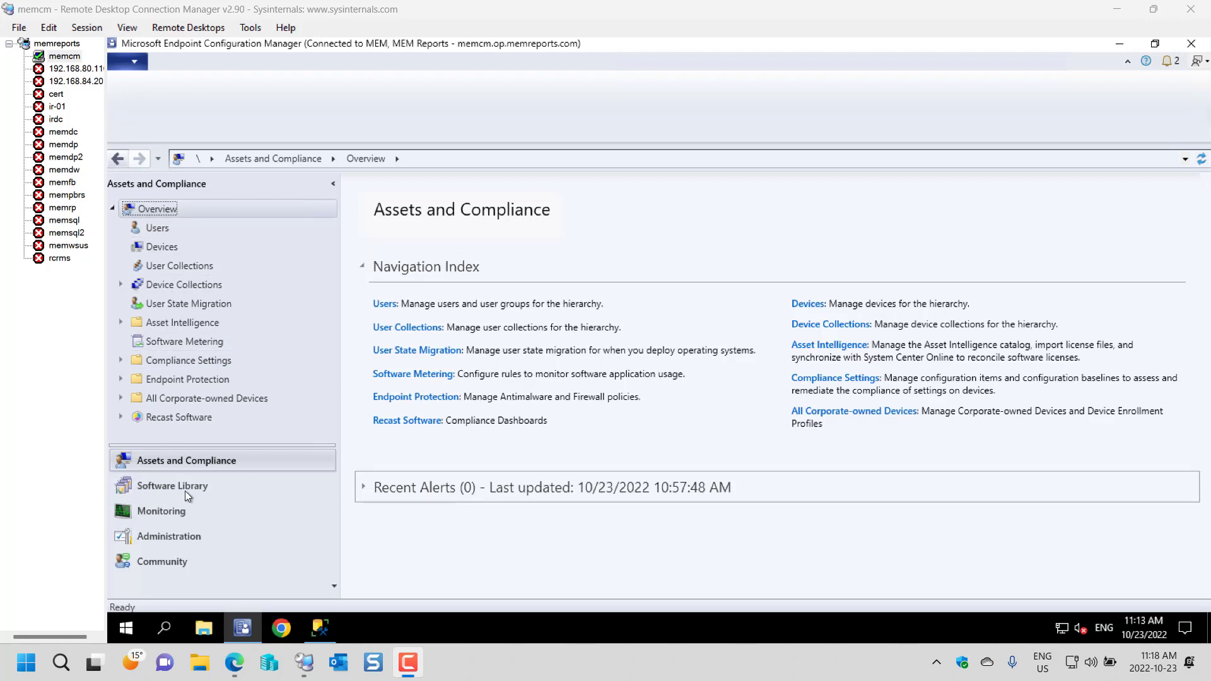
Step: Open the hardware inventory class selection in the Default Client Settings under Administration
click(184, 535)
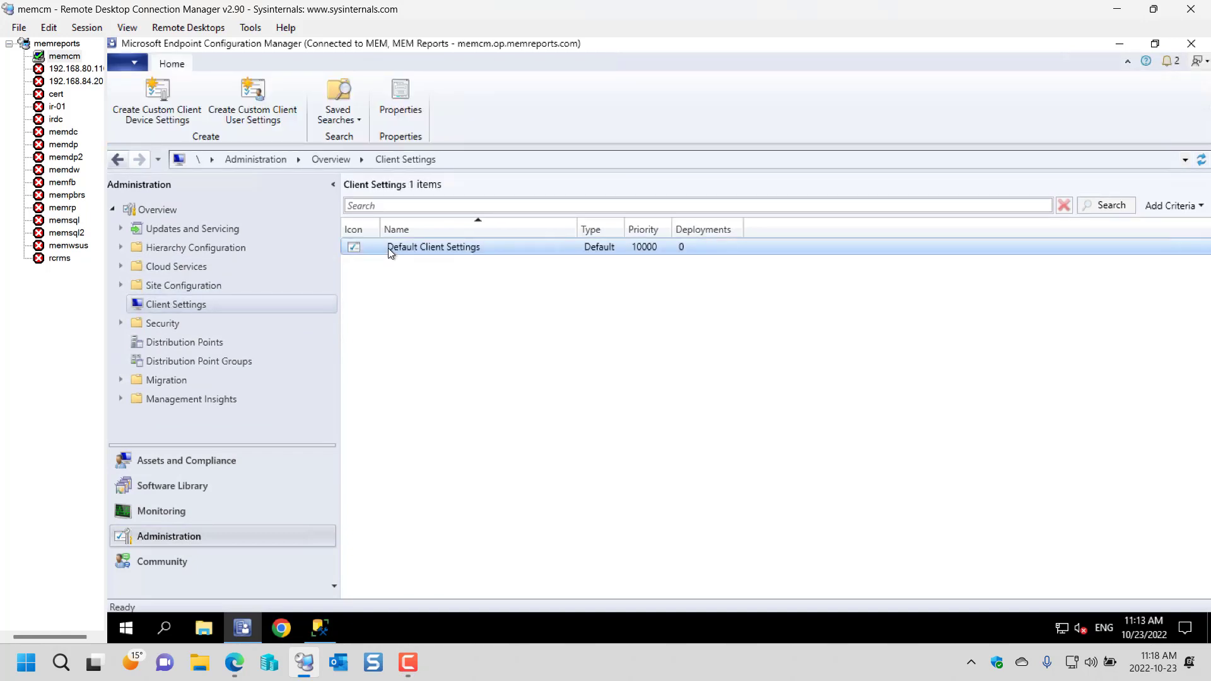
right_click(388, 247)
click(427, 265)
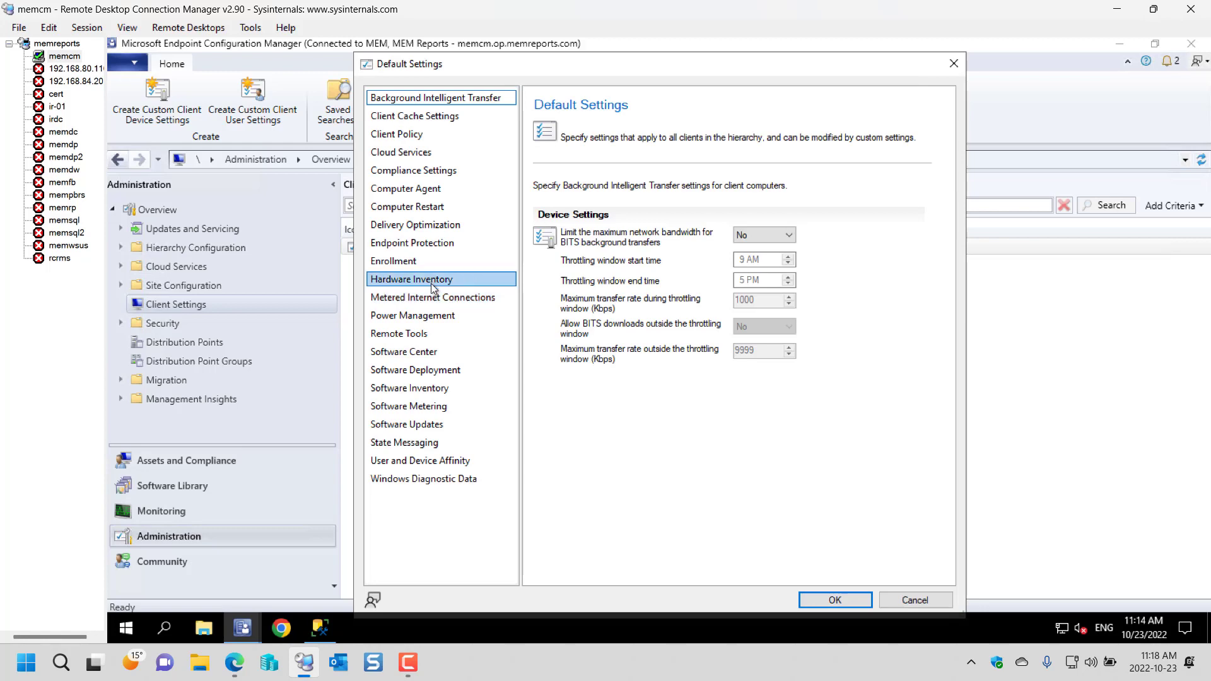
click(470, 279)
click(864, 323)
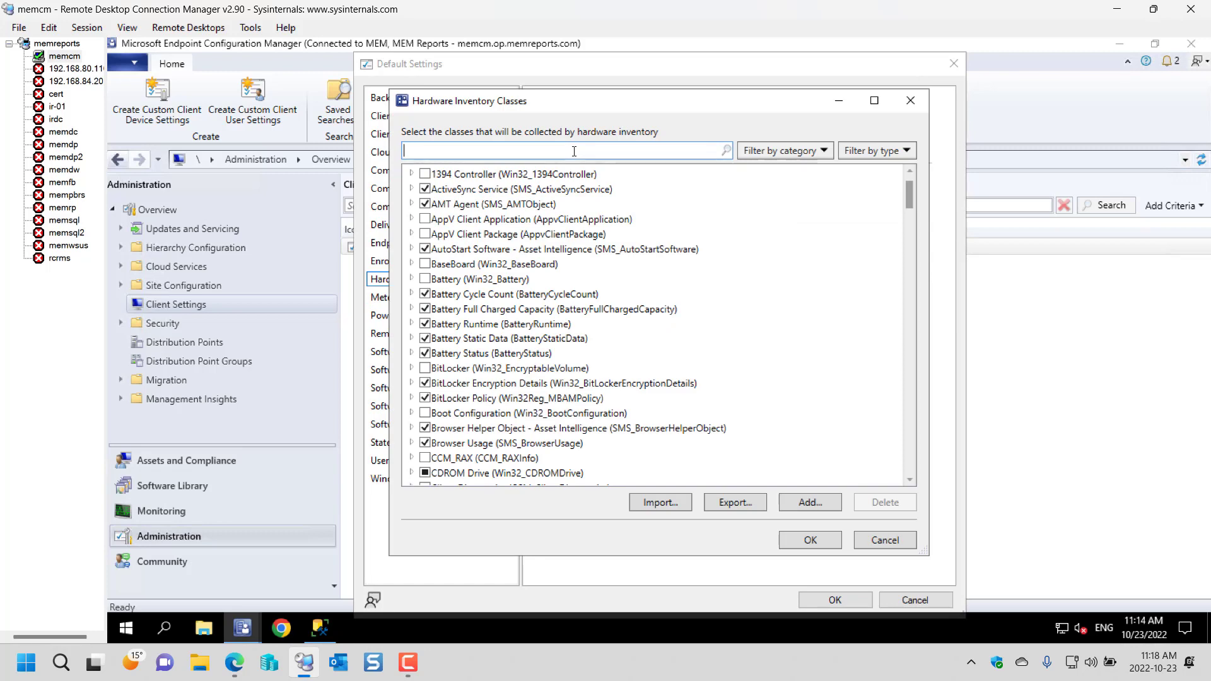
Step: Filter the inventory classes by CVE, delete the CVE_2021_26414 class with its data, and save the default client settings
text(CVE)
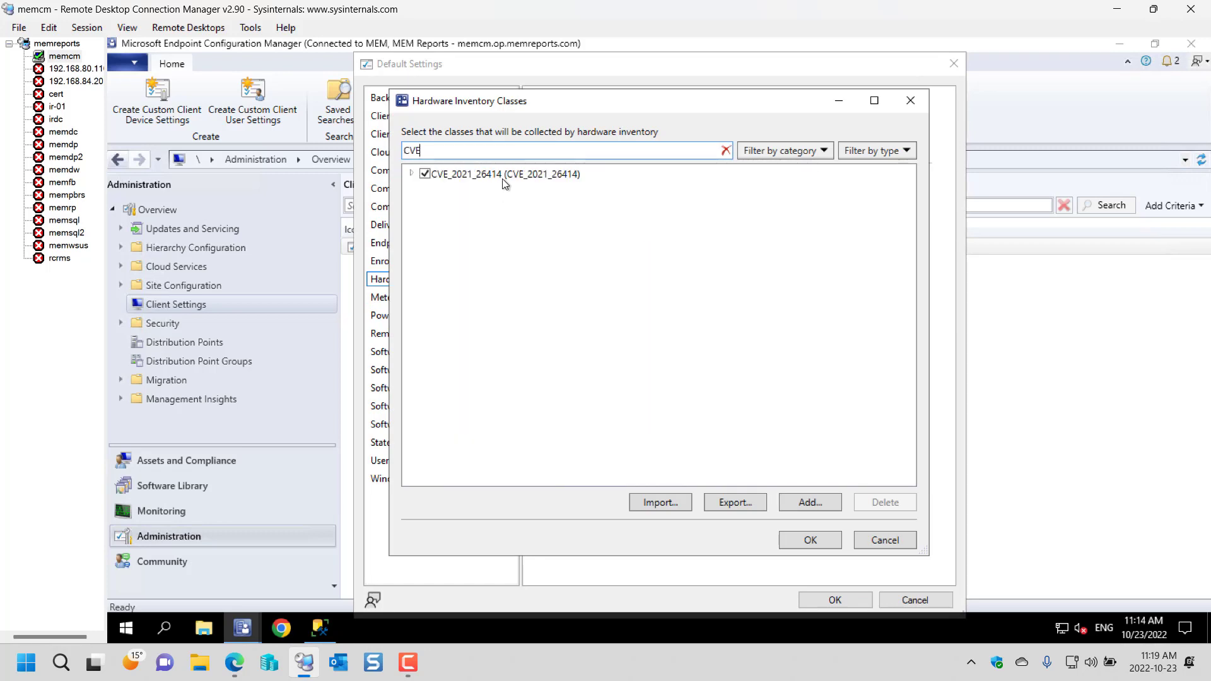
click(511, 177)
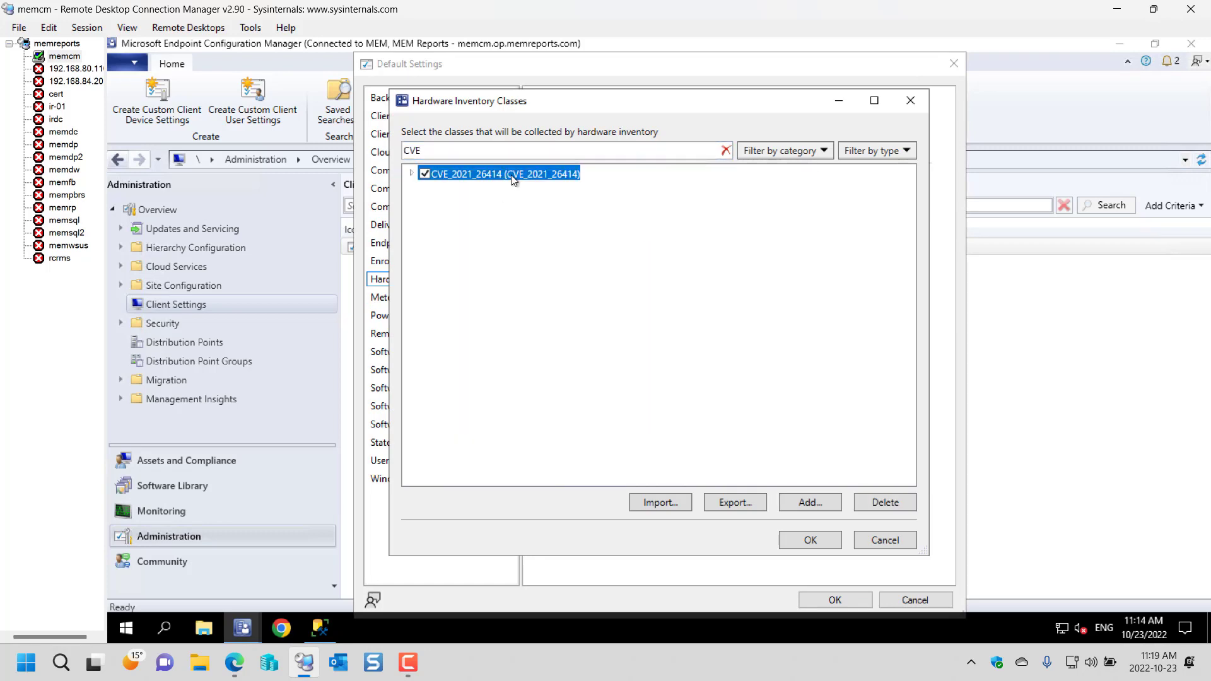
click(896, 509)
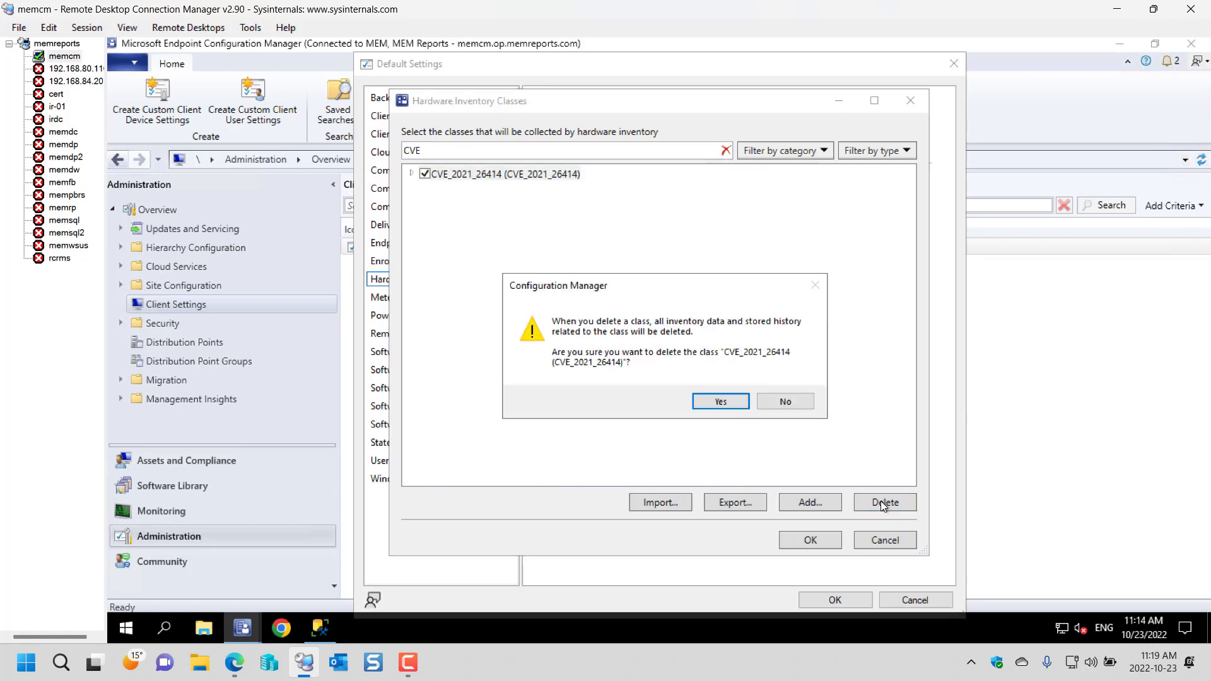
click(721, 402)
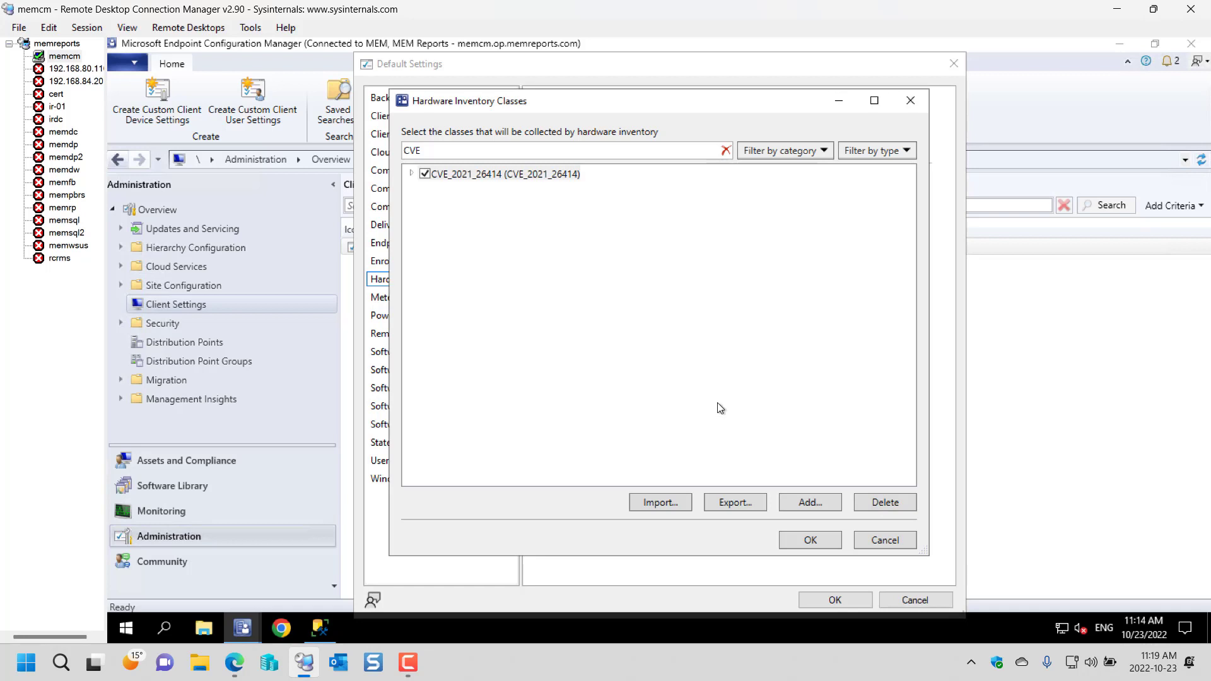
click(821, 547)
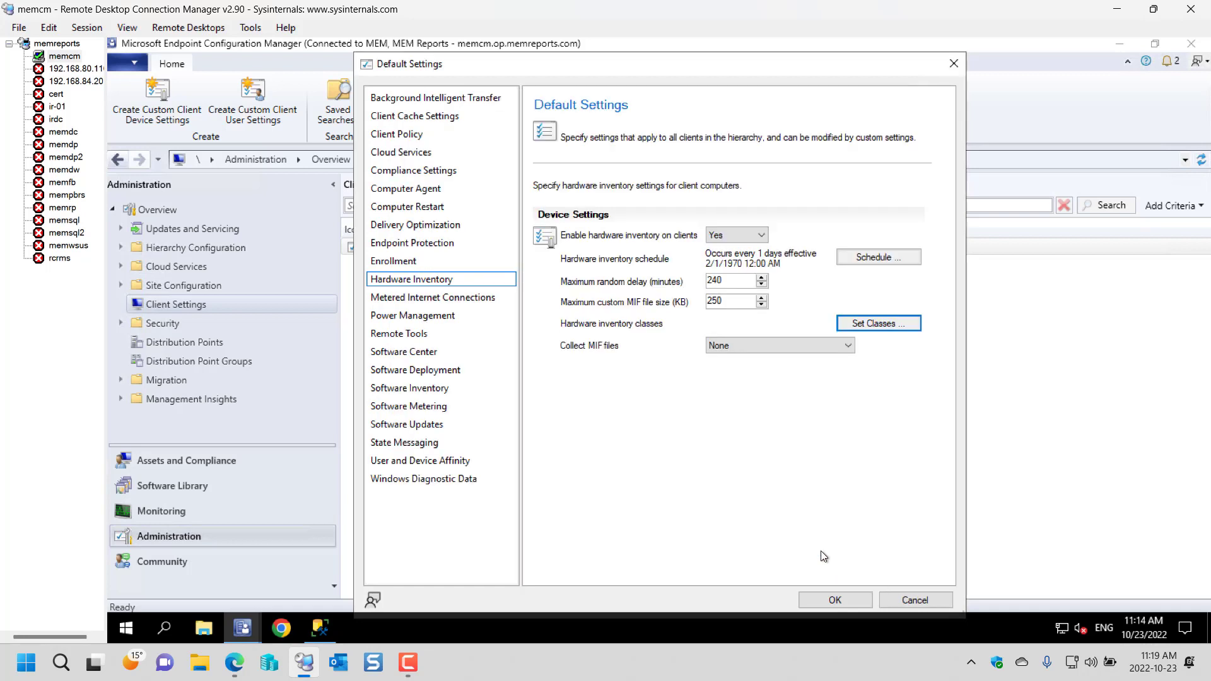
click(823, 600)
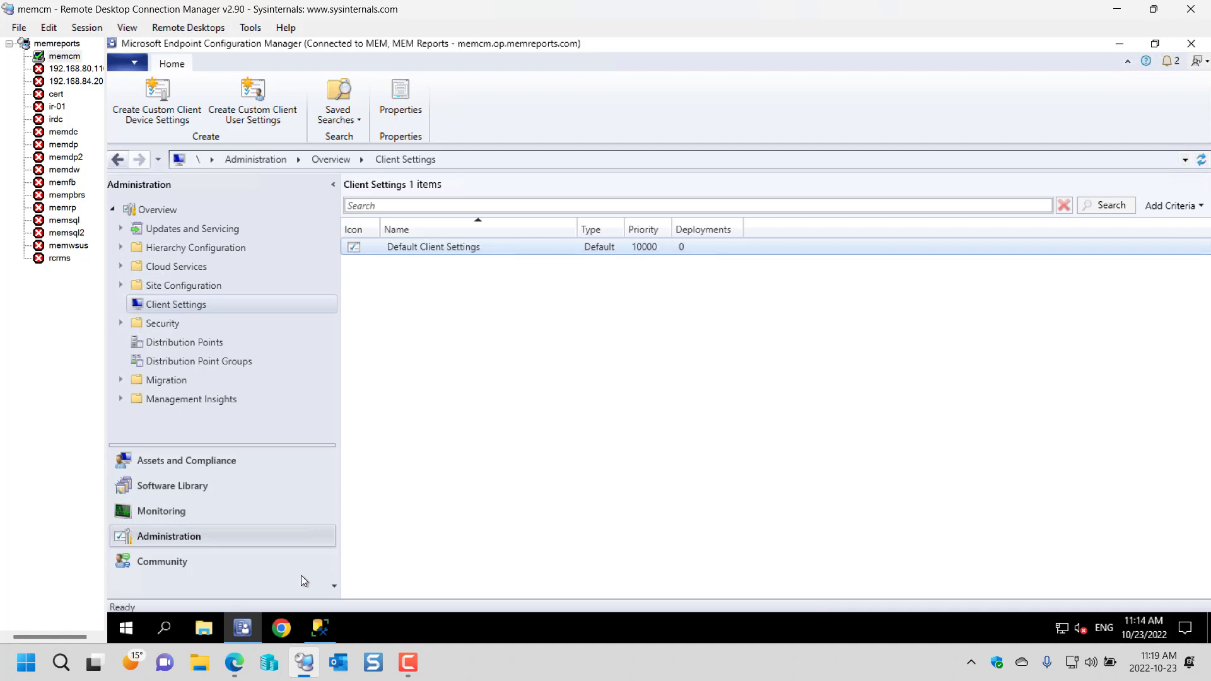
Step: In File Explorer, open the hinv folder that contains the recently used configuration MOF file
click(203, 628)
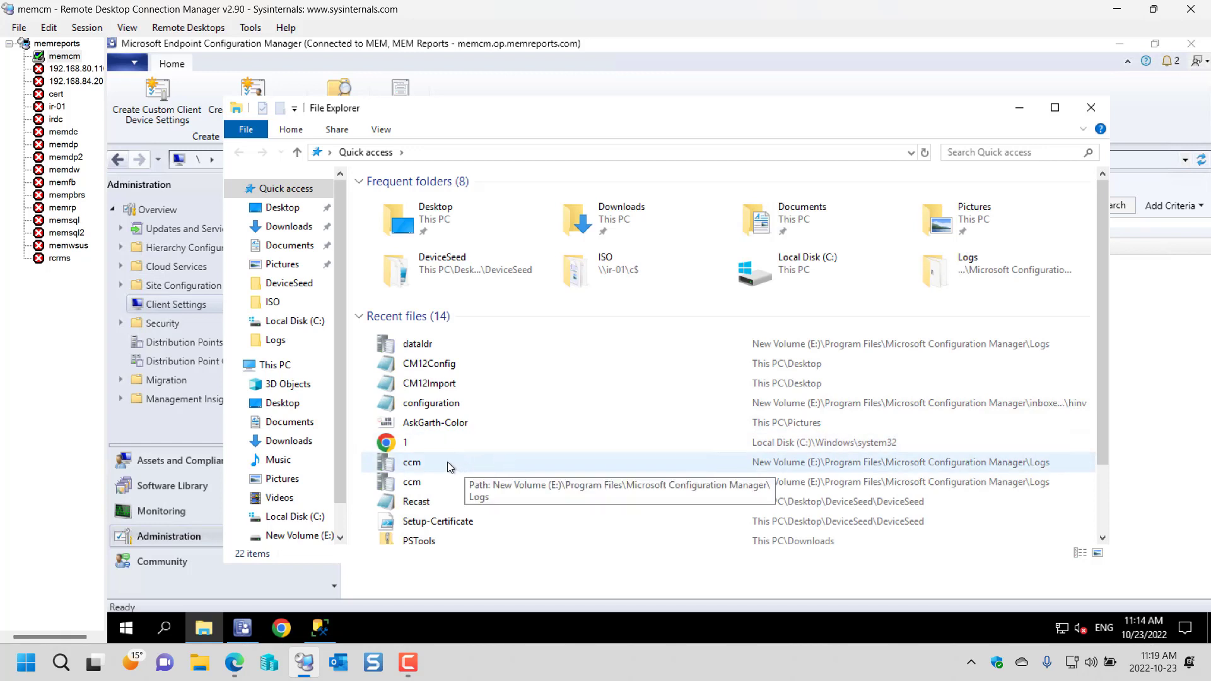
right_click(435, 402)
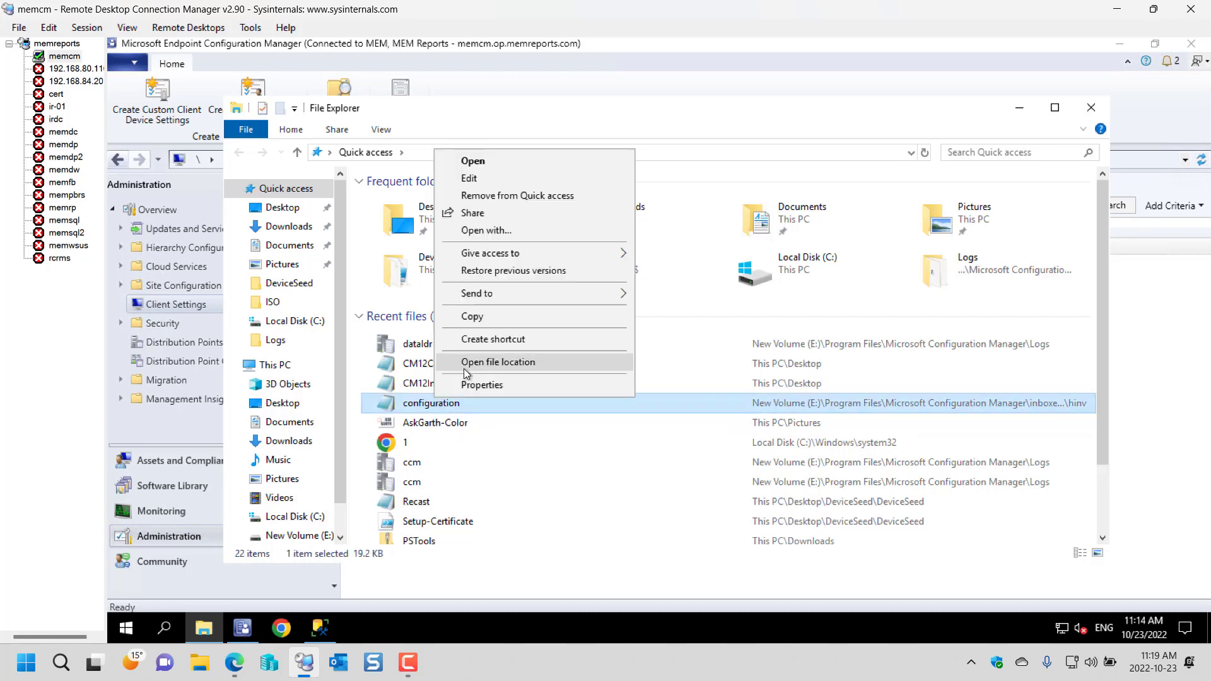
click(465, 361)
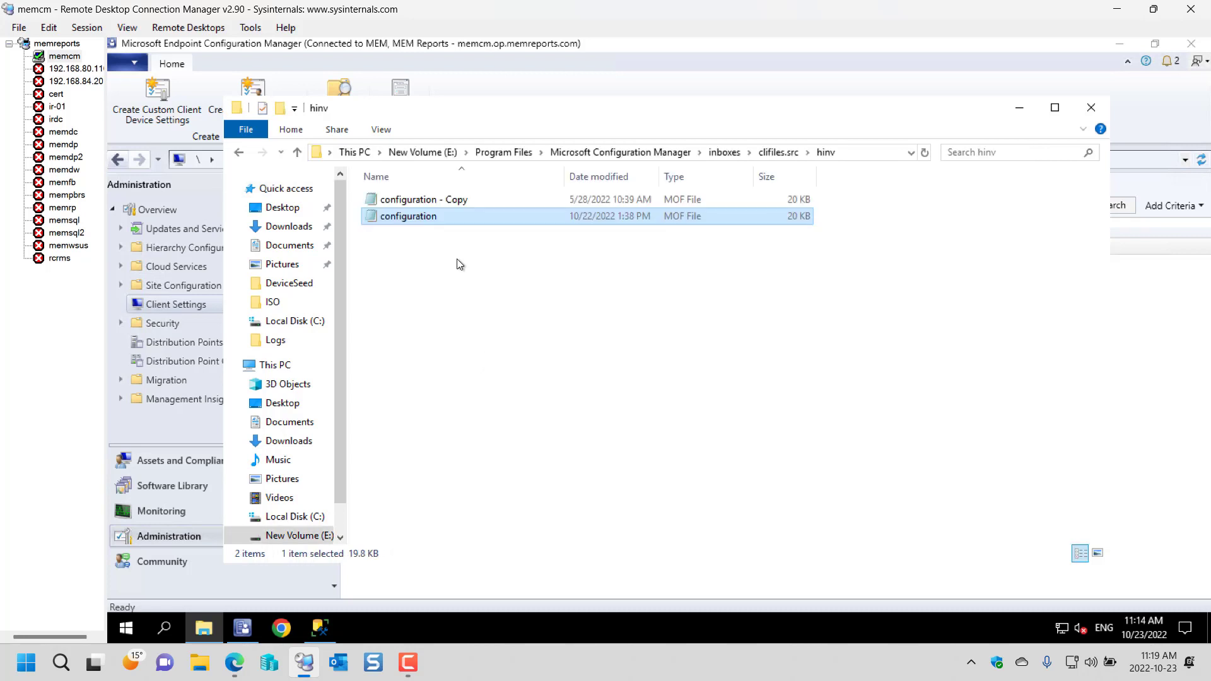
Step: Make a backup copy of the configuration MOF file in the hinv folder
click(422, 218)
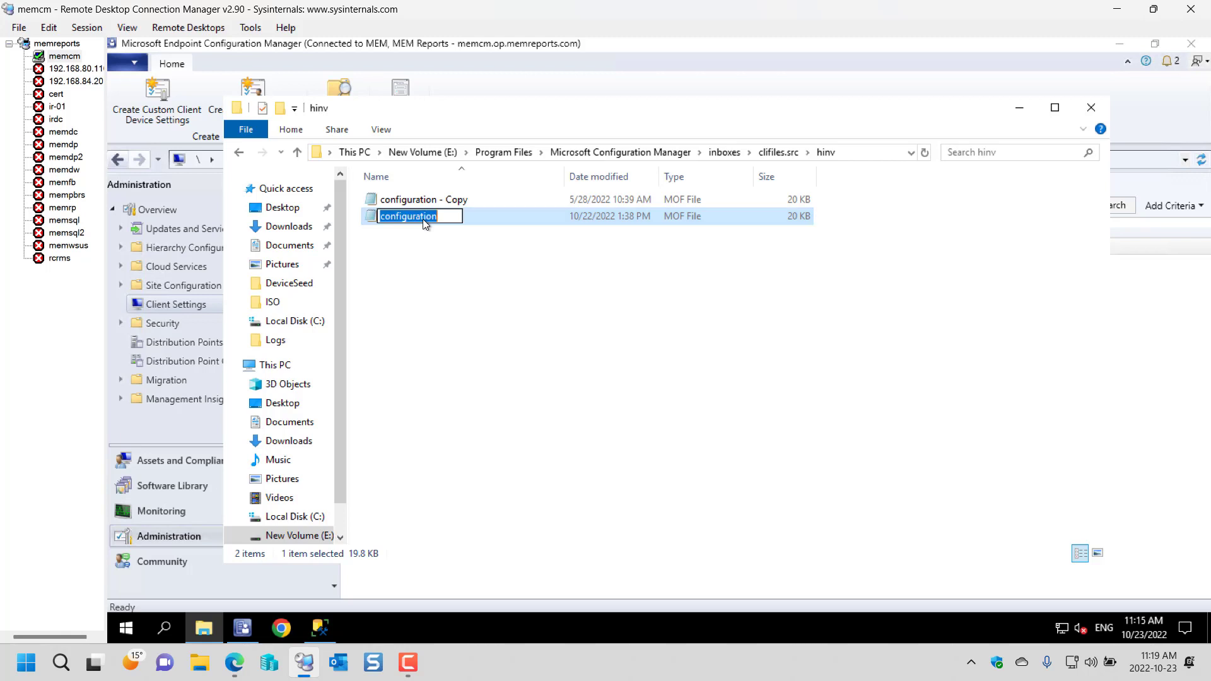
key(Escape)
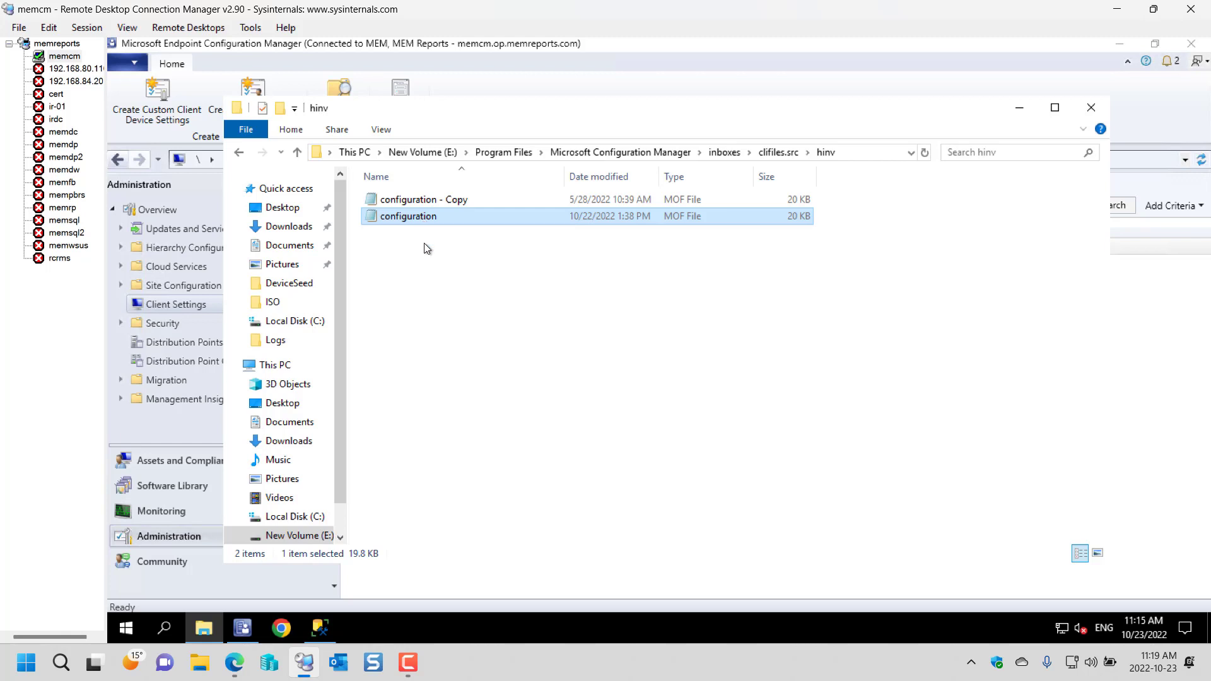
click(409, 219)
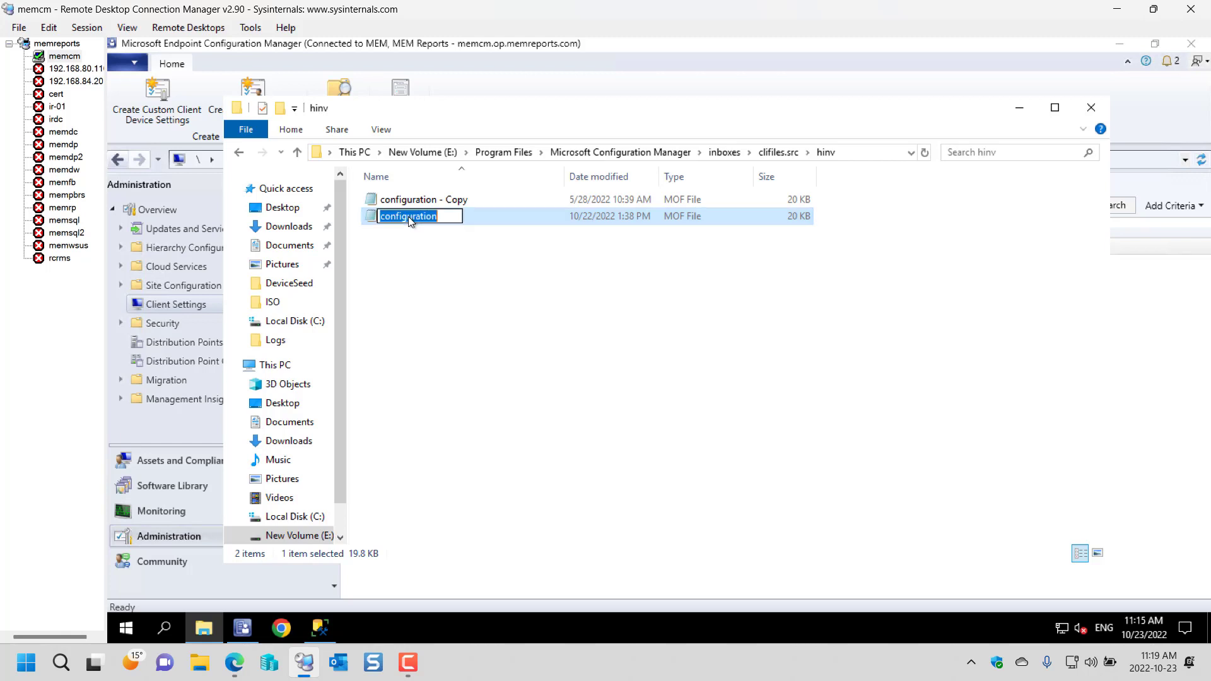
key(Escape)
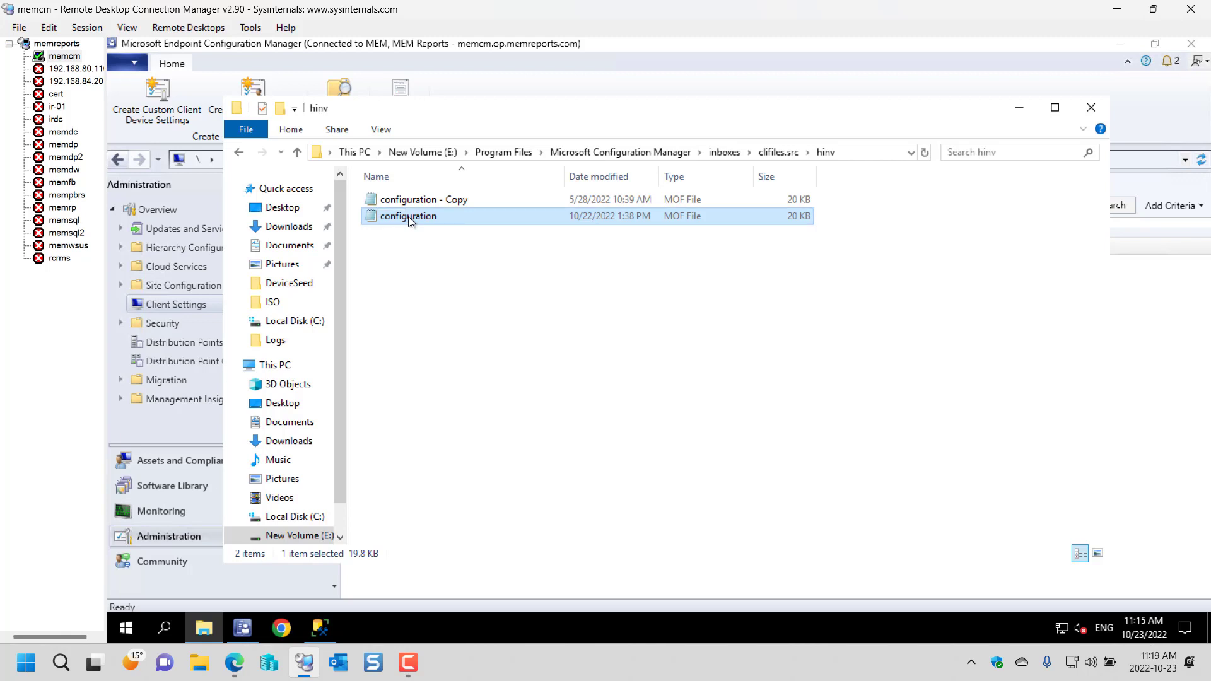
key(ctrl+v)
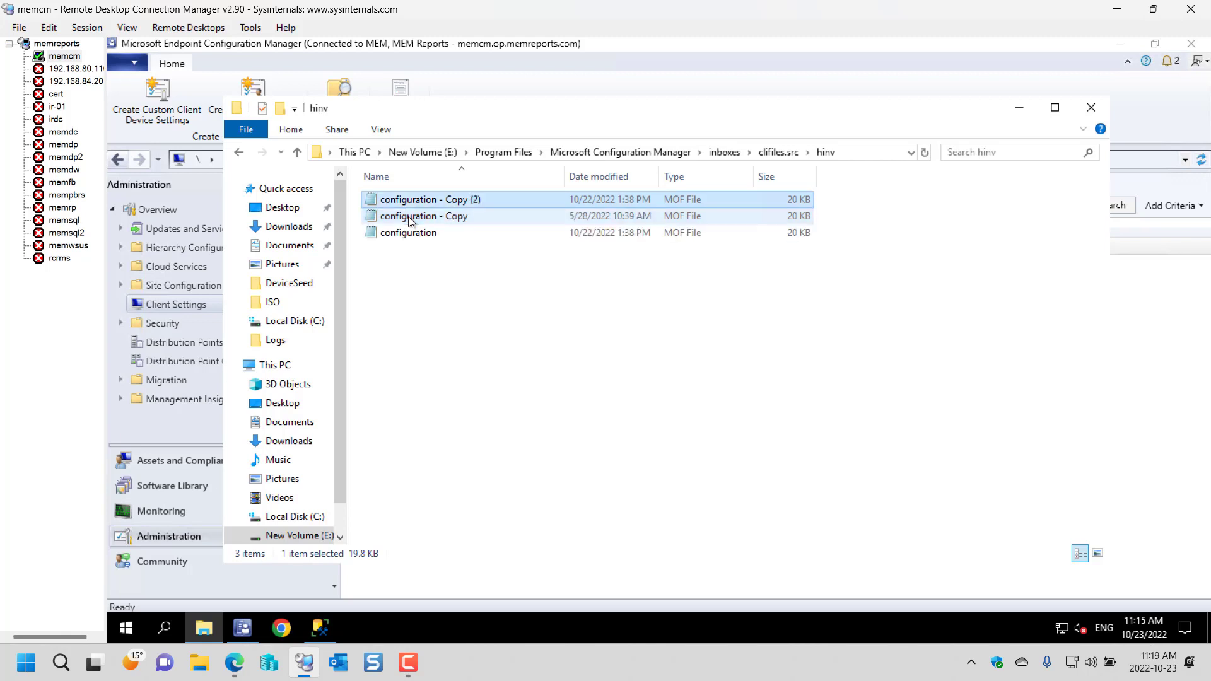
Step: Open the original configuration MOF file for editing in Notepad
click(410, 233)
right_click(410, 234)
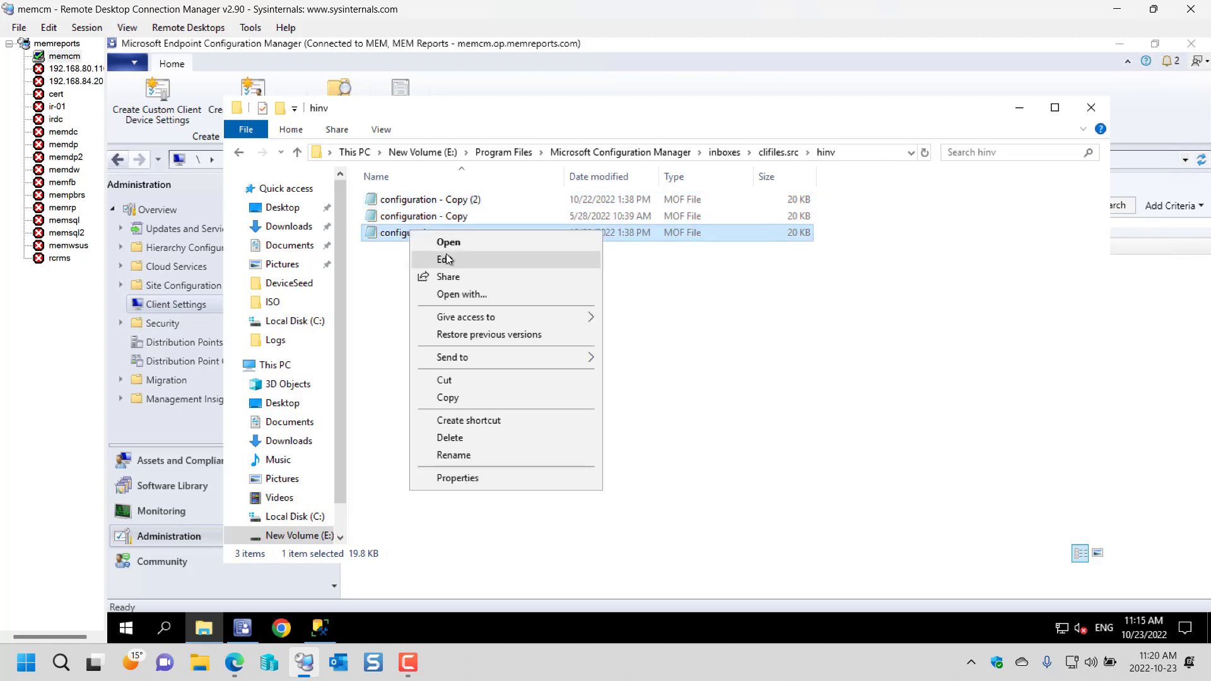
click(450, 258)
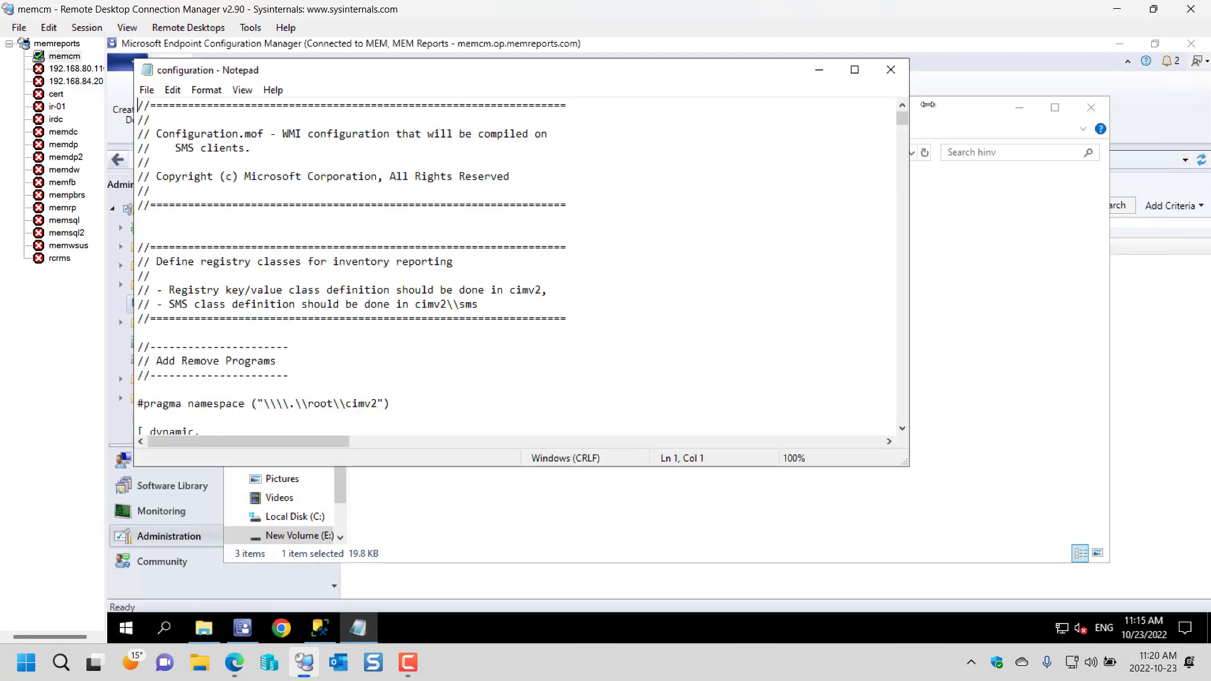
Step: Delete the RegKeyToMOF comments and CVE_2021_26414 definitions between the "Added extensions start" and "Added extensions end" markers
drag(902, 118, 911, 427)
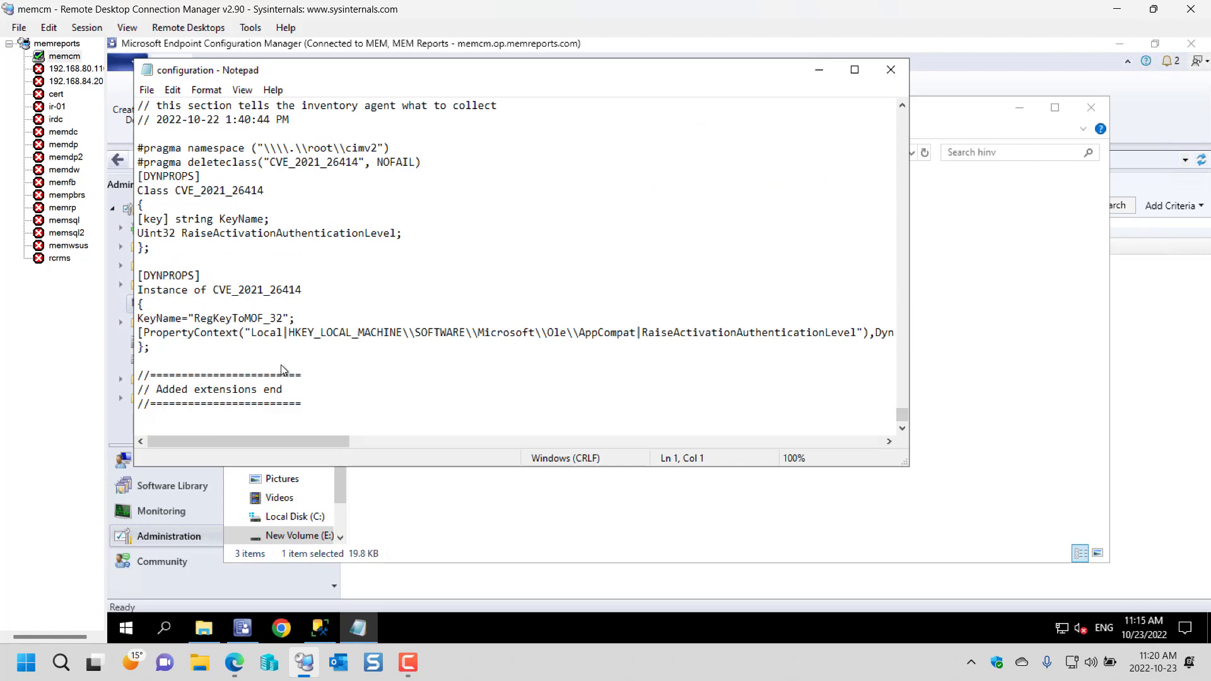
scroll(309, 386, up, 1)
scroll(309, 386, up, 2)
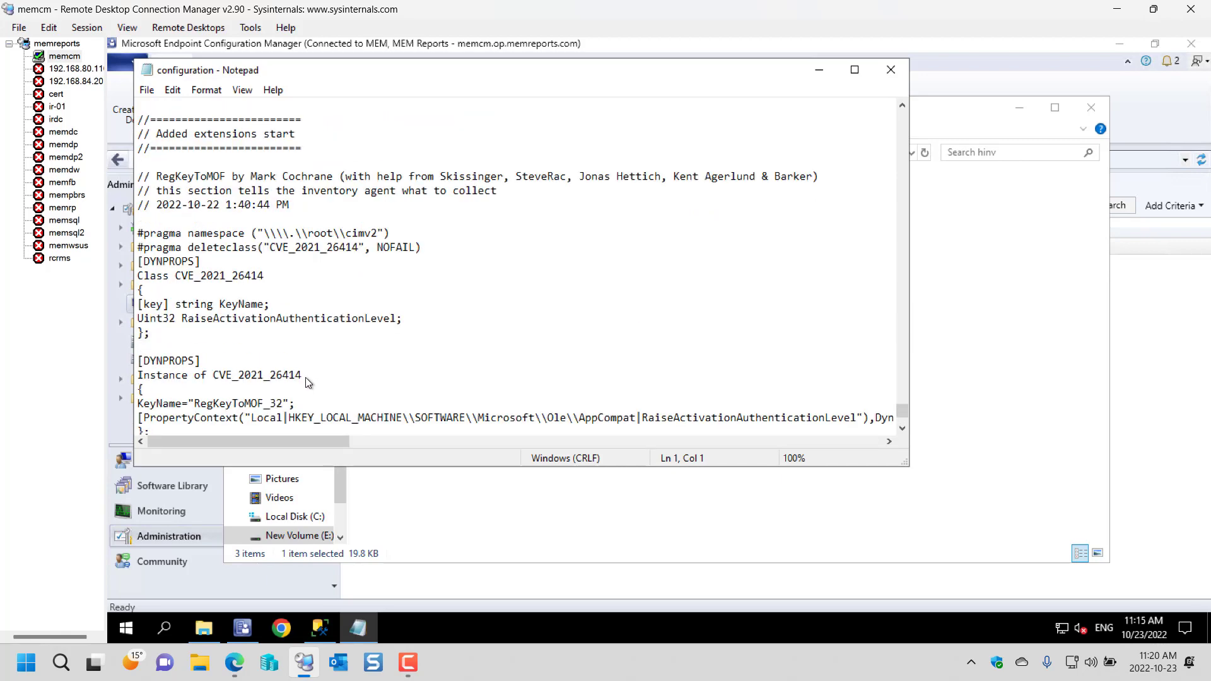
click(259, 207)
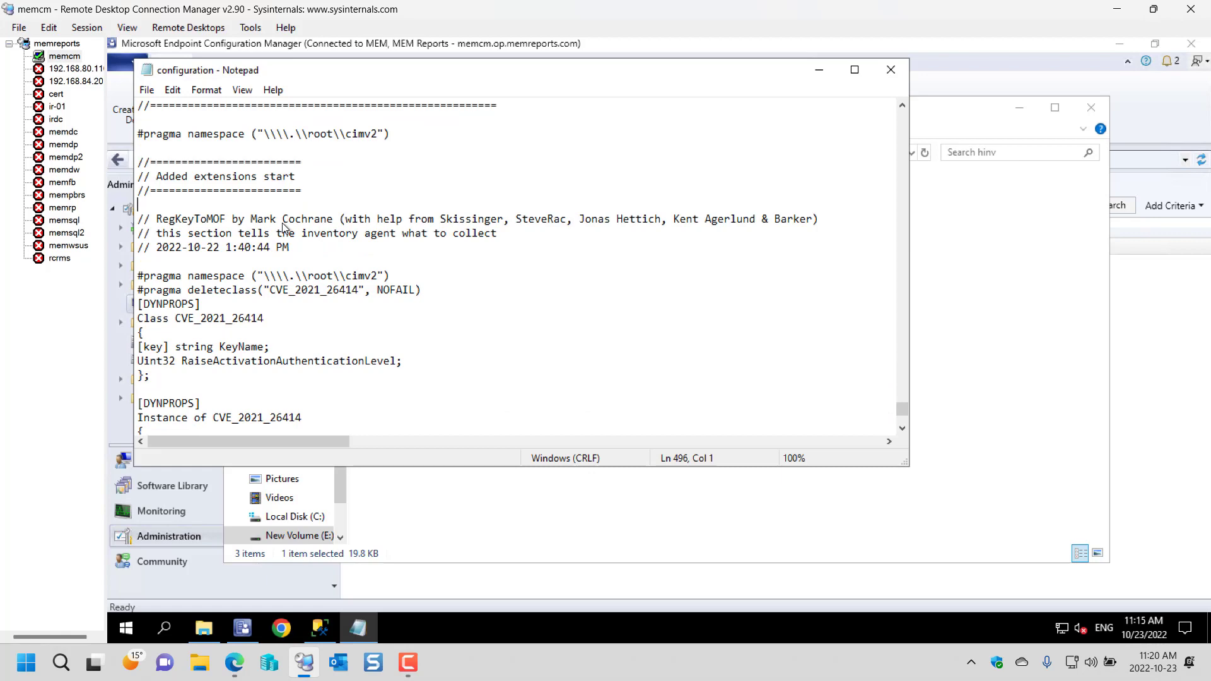
key(shift+Down)
key(shift+Down)
key(shift+Down)
key(shift+Down)
key(shift+Down)
key(shift+Down)
key(shift+Down)
key(shift+Down)
key(shift+Down)
key(shift+Down)
key(shift+Down)
key(shift+Down)
key(shift+Down)
key(shift+Down)
key(shift+Down)
key(shift+Down)
key(shift+Down)
key(shift+Down)
key(shift+Down)
key(shift+Down)
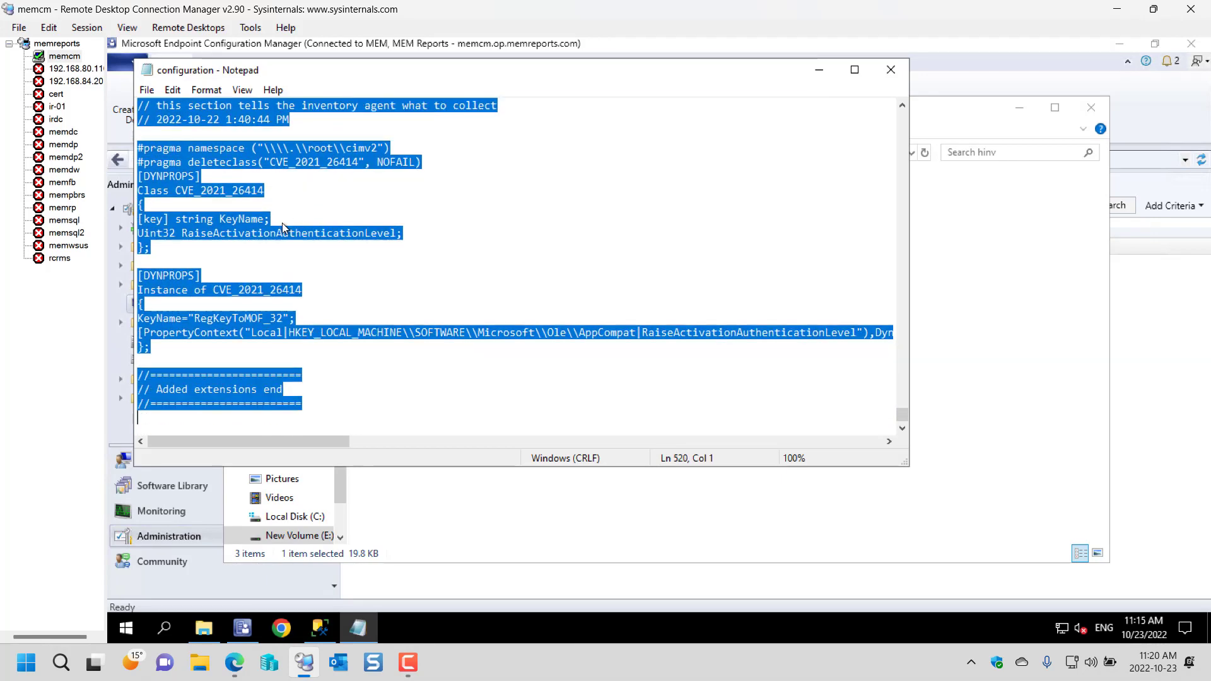
key(shift+Up)
key(shift+Up)
key(shift+Up)
key(shift+Up)
key(Delete)
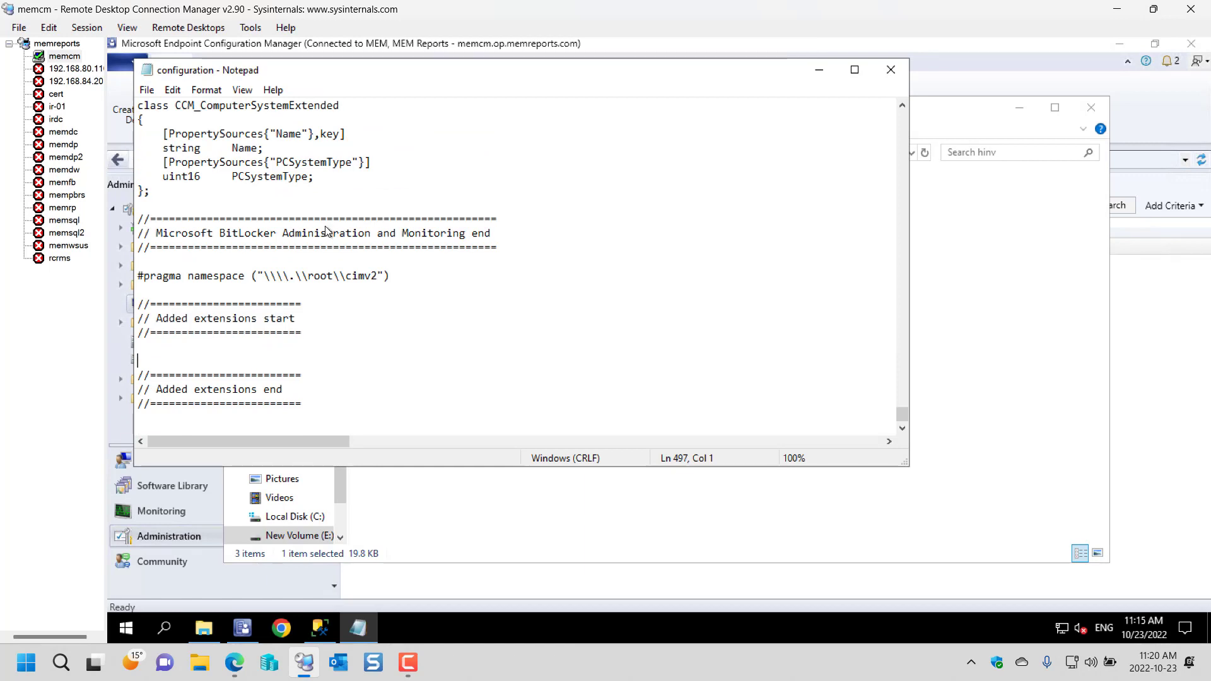
Step: Save the edited configuration MOF file, then close it and the hinv folder
click(148, 90)
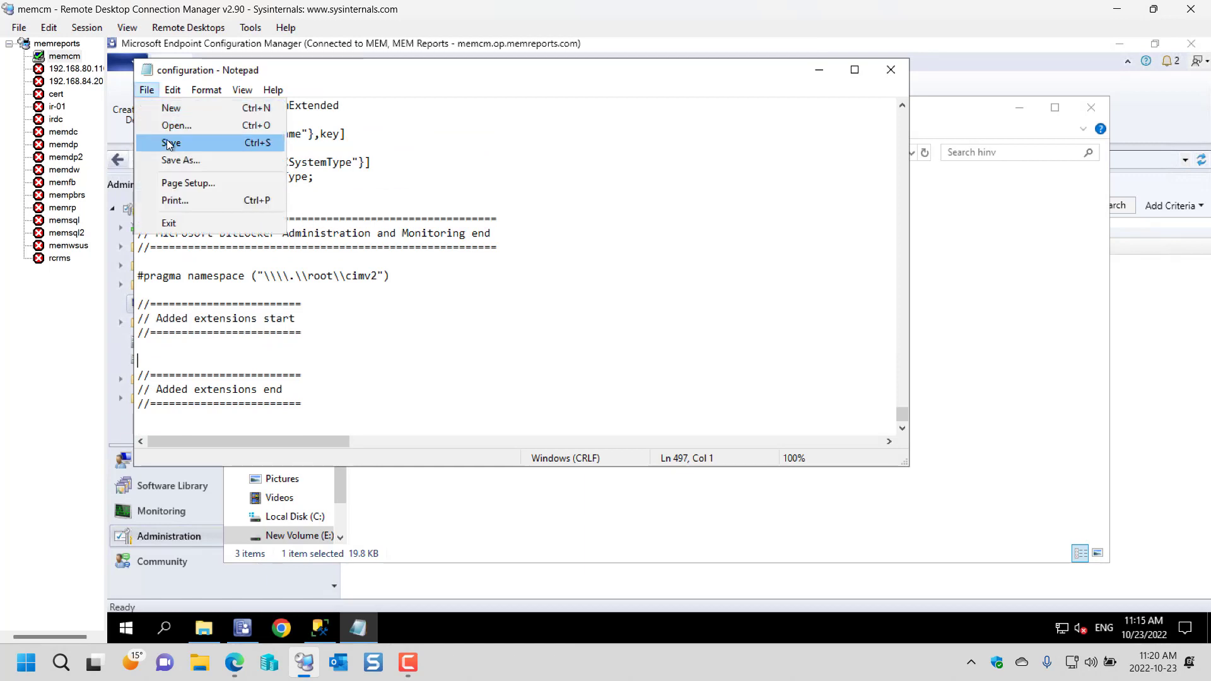
click(169, 144)
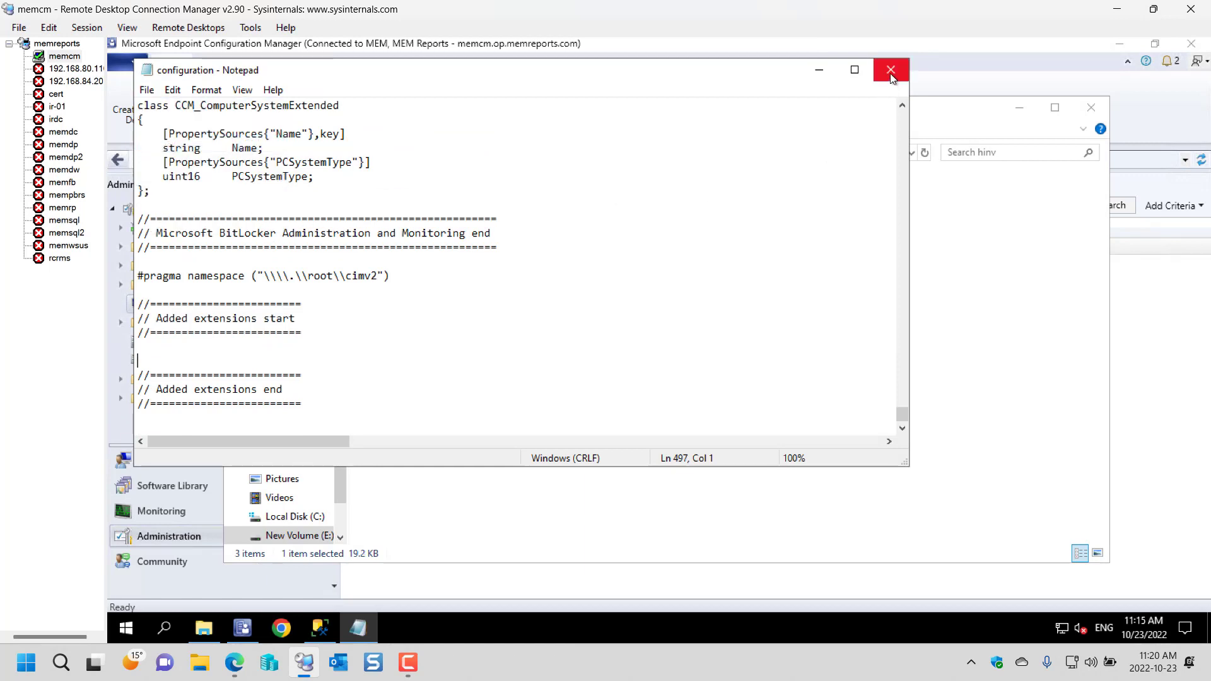
click(891, 71)
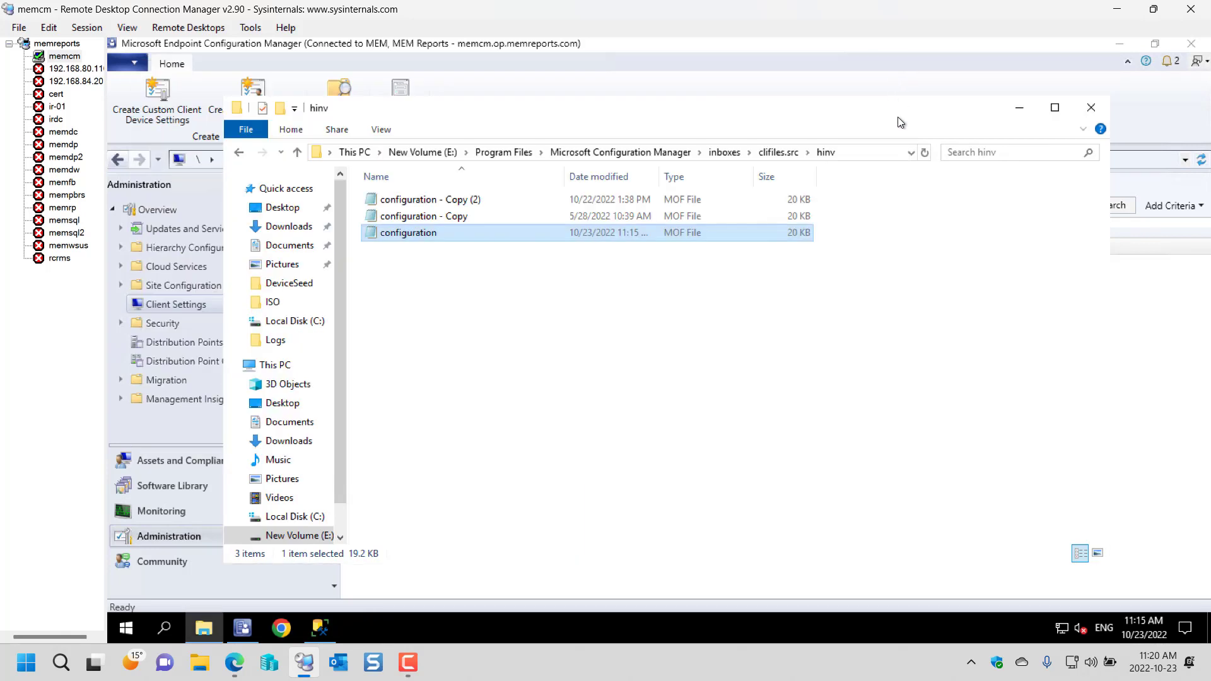
click(1087, 110)
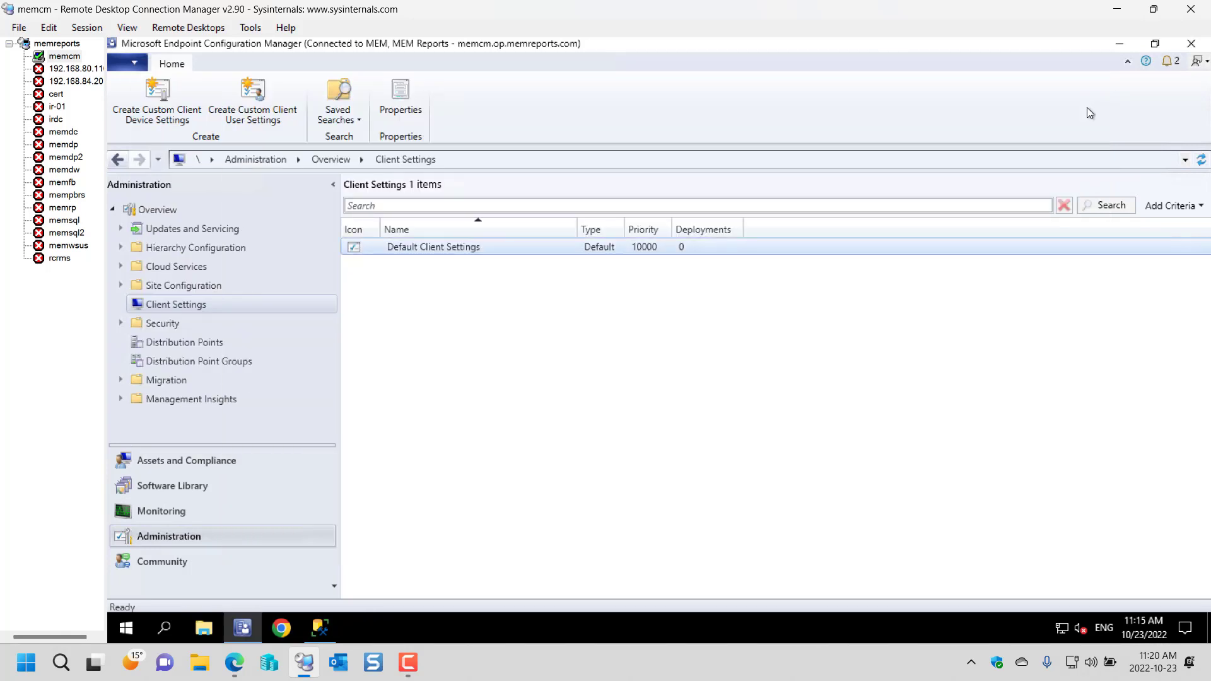
Step: Switch to SQL Server Management Studio and view the query results for the CVE_2021_26414_DATA table
click(319, 626)
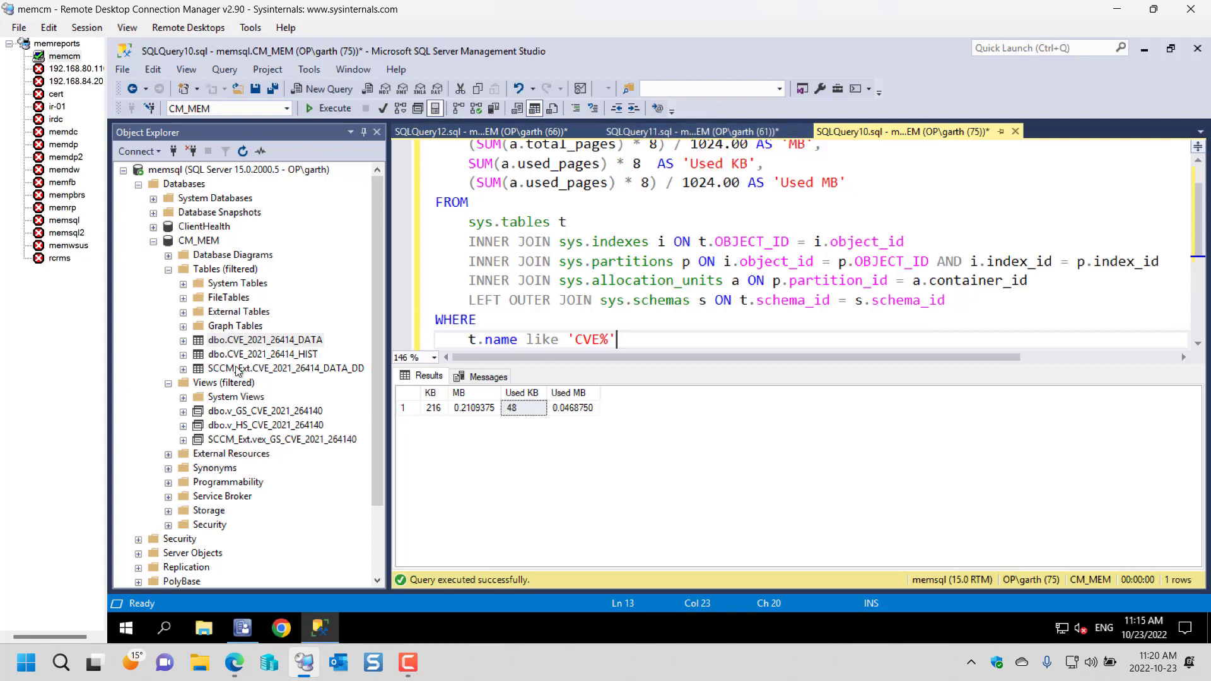
click(665, 132)
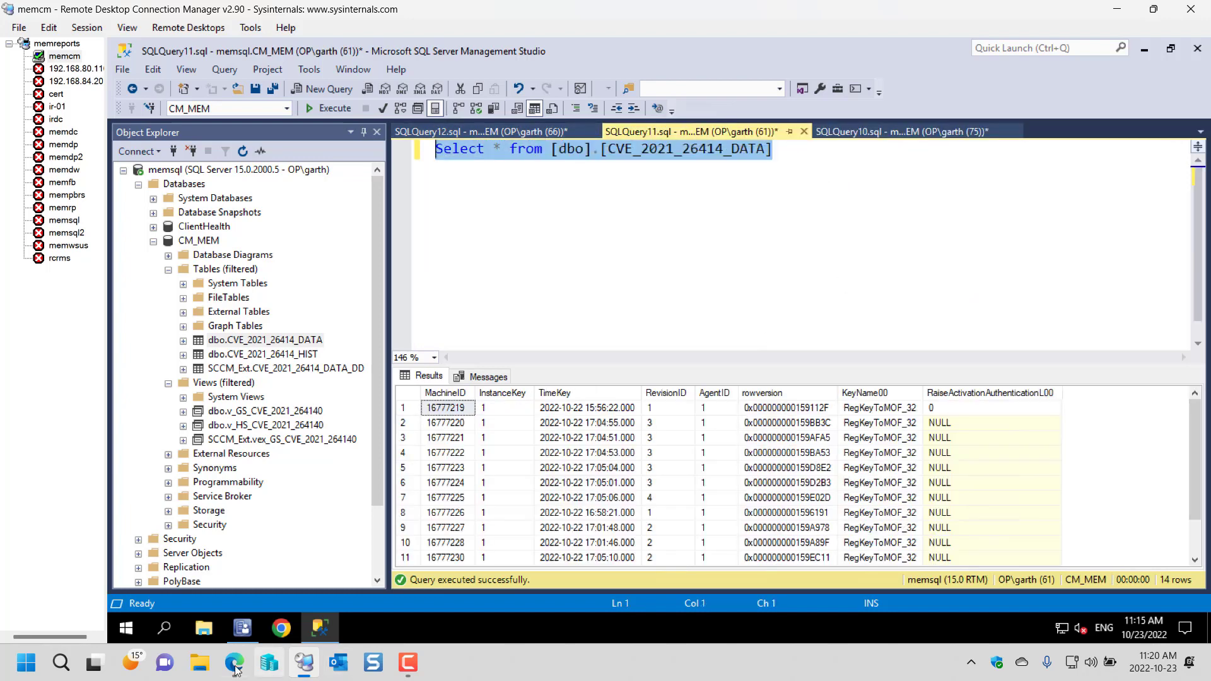
Step: Open the recent dataldr log in a maximized log viewer and review the entries on the configuration.mof change
click(204, 631)
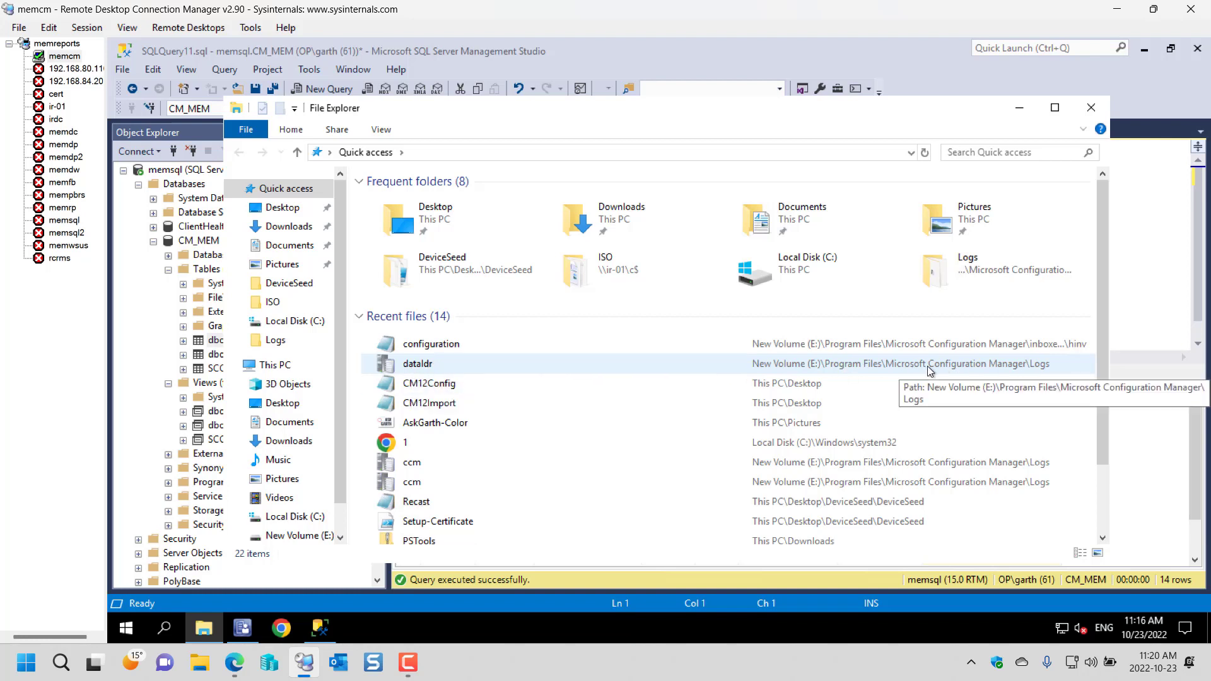
double_click(475, 367)
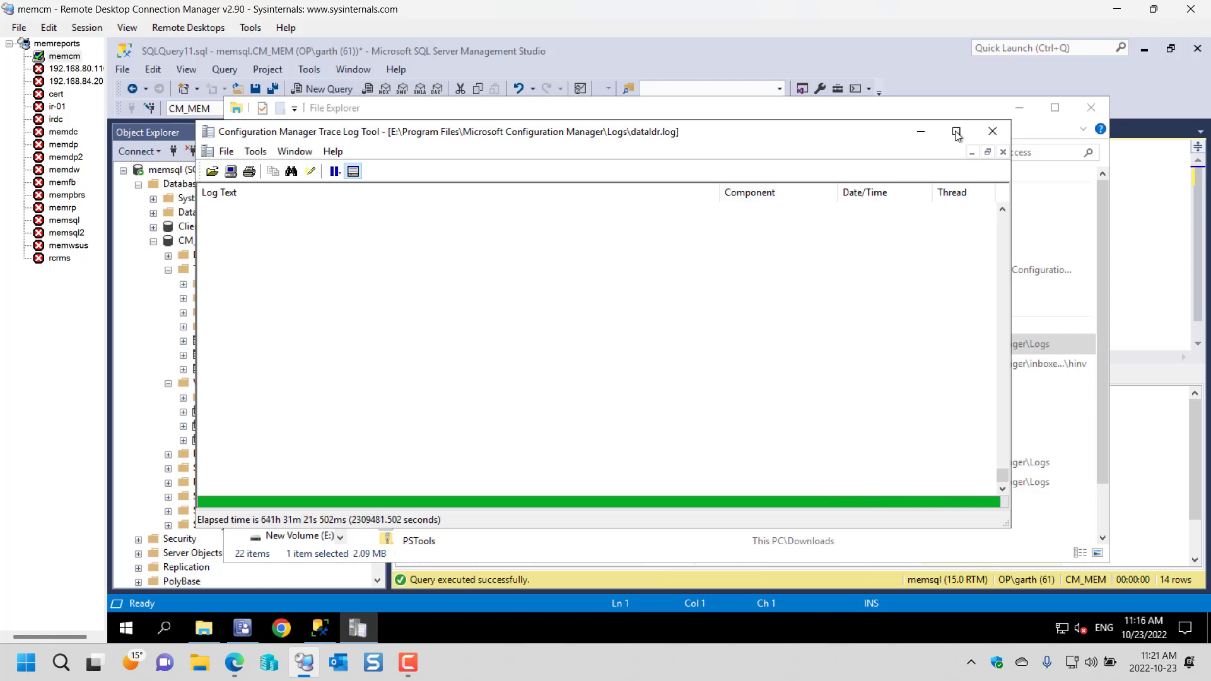
click(956, 132)
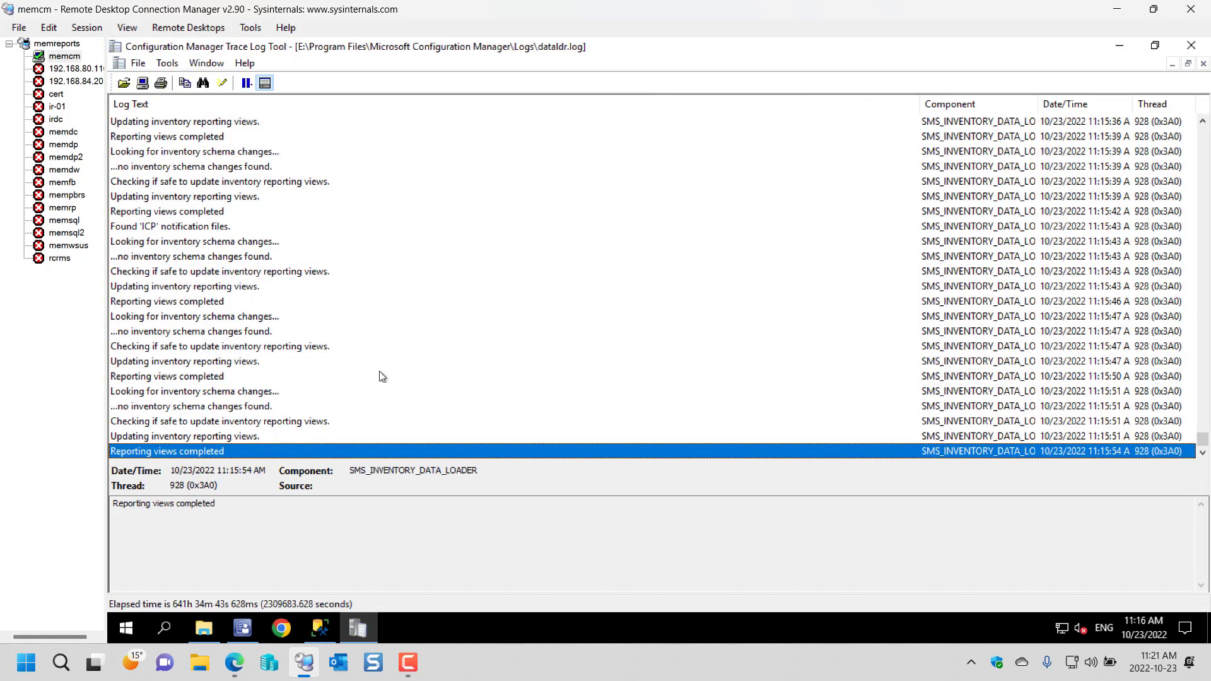
scroll(381, 376, up, 2)
scroll(376, 371, up, 1)
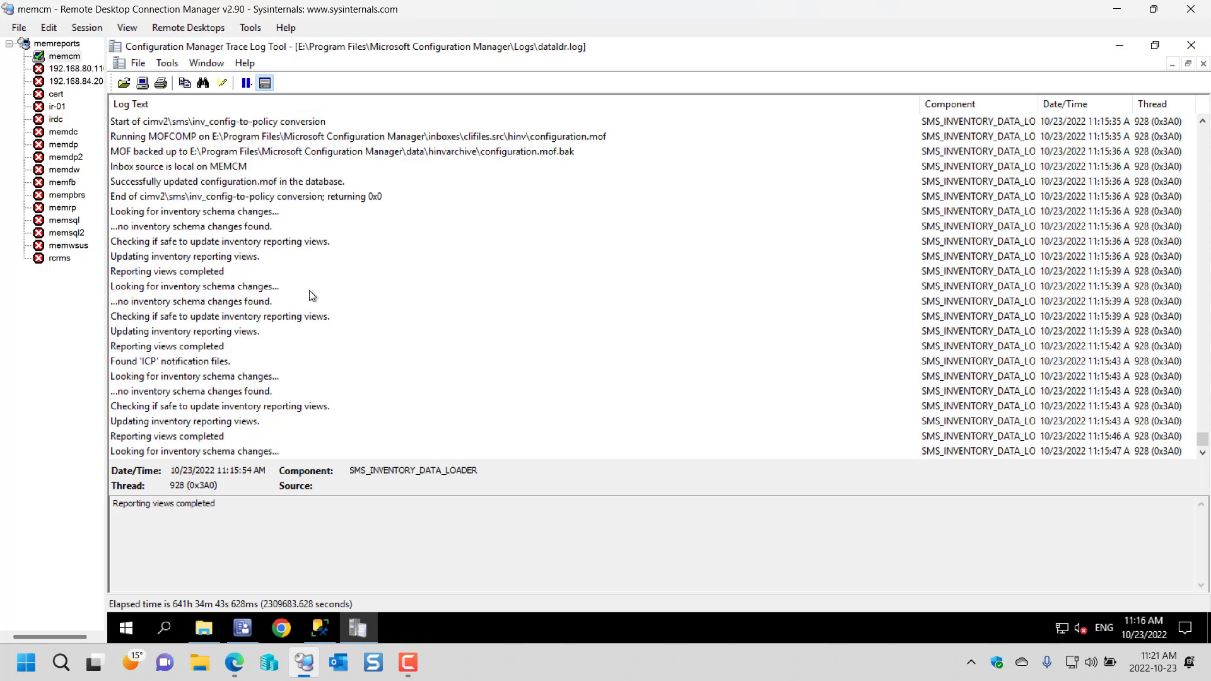
scroll(303, 274, up, 1)
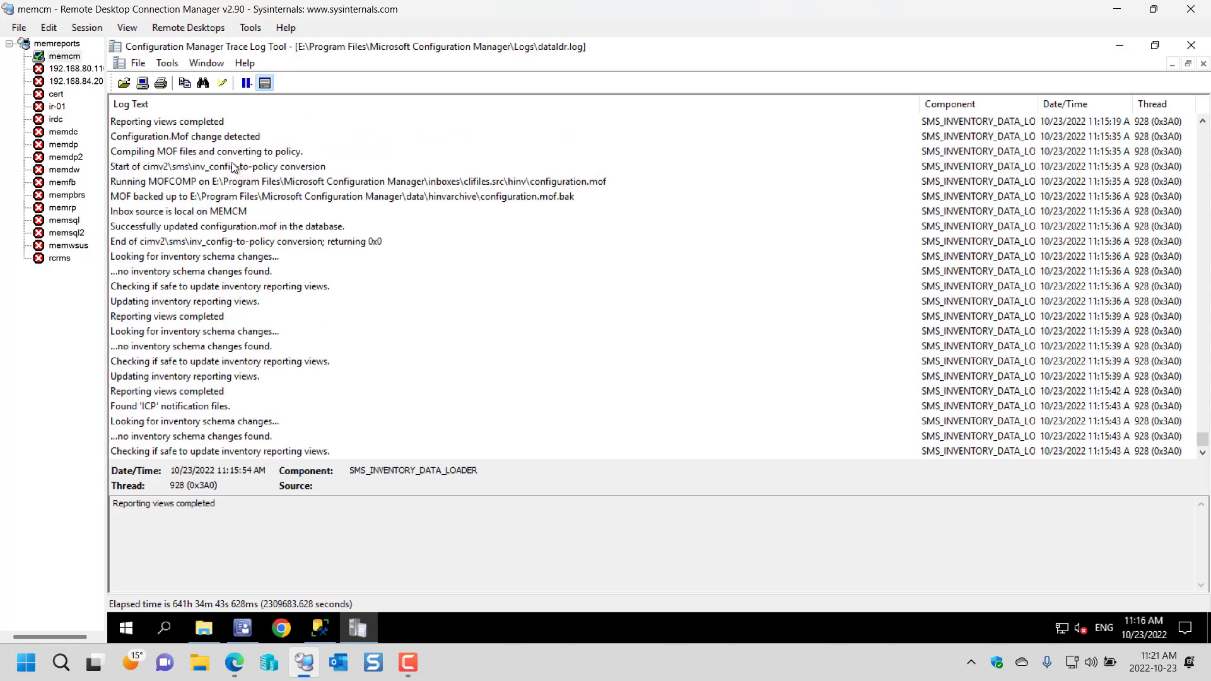
Step: Examine the dataldr log entries from the Configuration.Mof change detection through the MOF compile, backup and policy conversion
scroll(234, 169, up, 1)
click(200, 184)
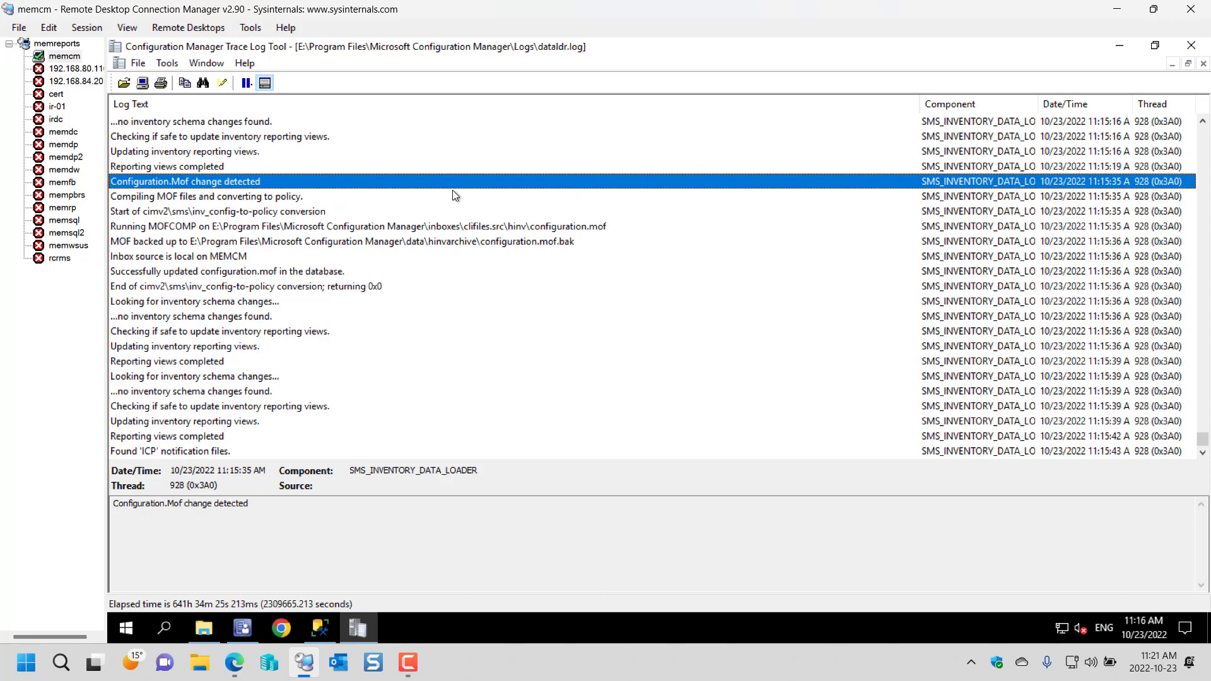
key(Down)
key(Down)
key(Down)
key(Down)
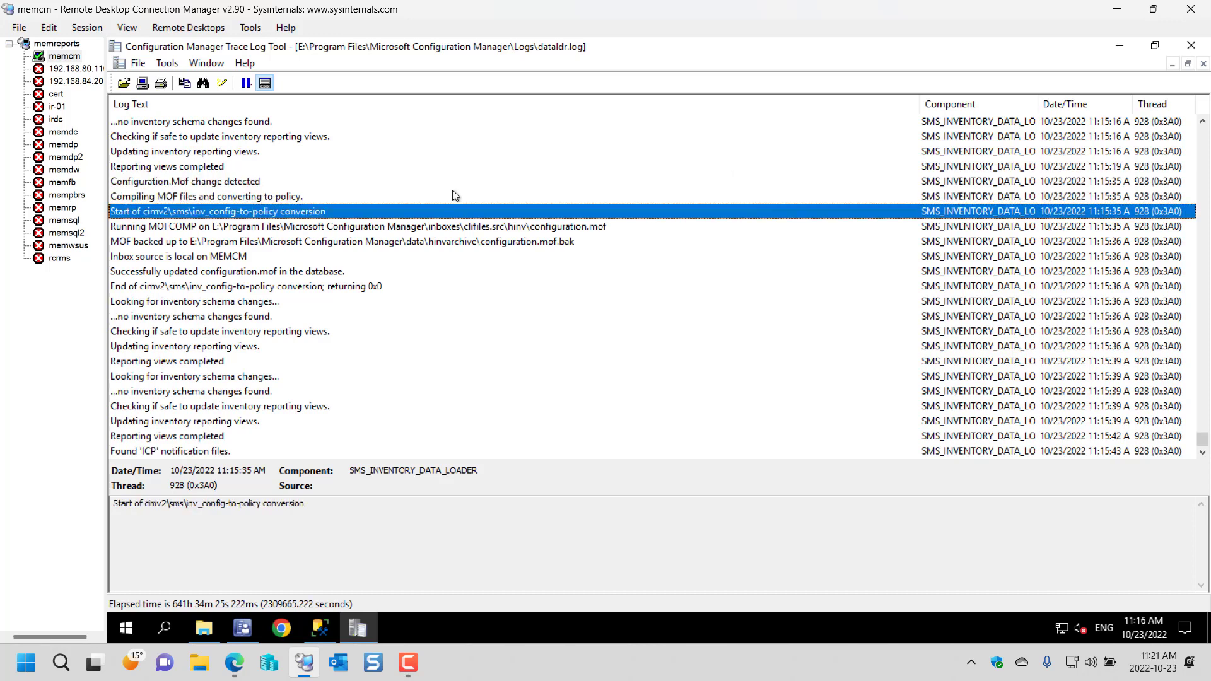
key(Down)
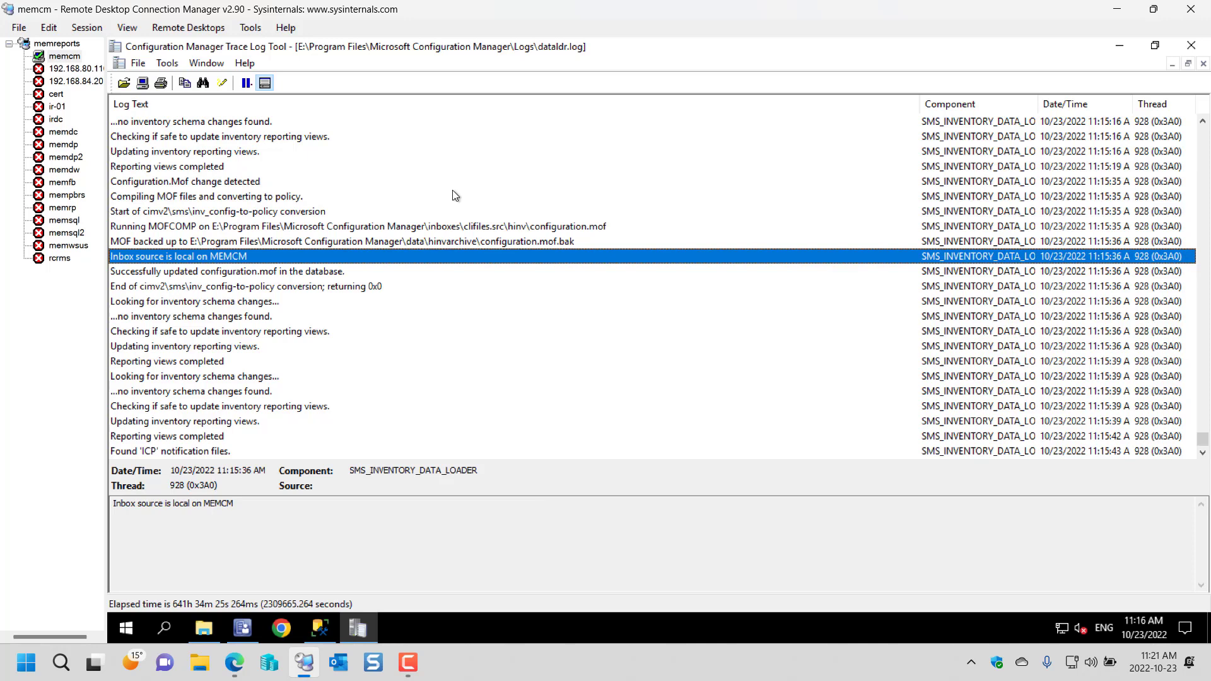
Step: Check the following dataldr log entries on inventory schema changes and reporting view updates, down to the last "Reporting views completed" line
click(230, 302)
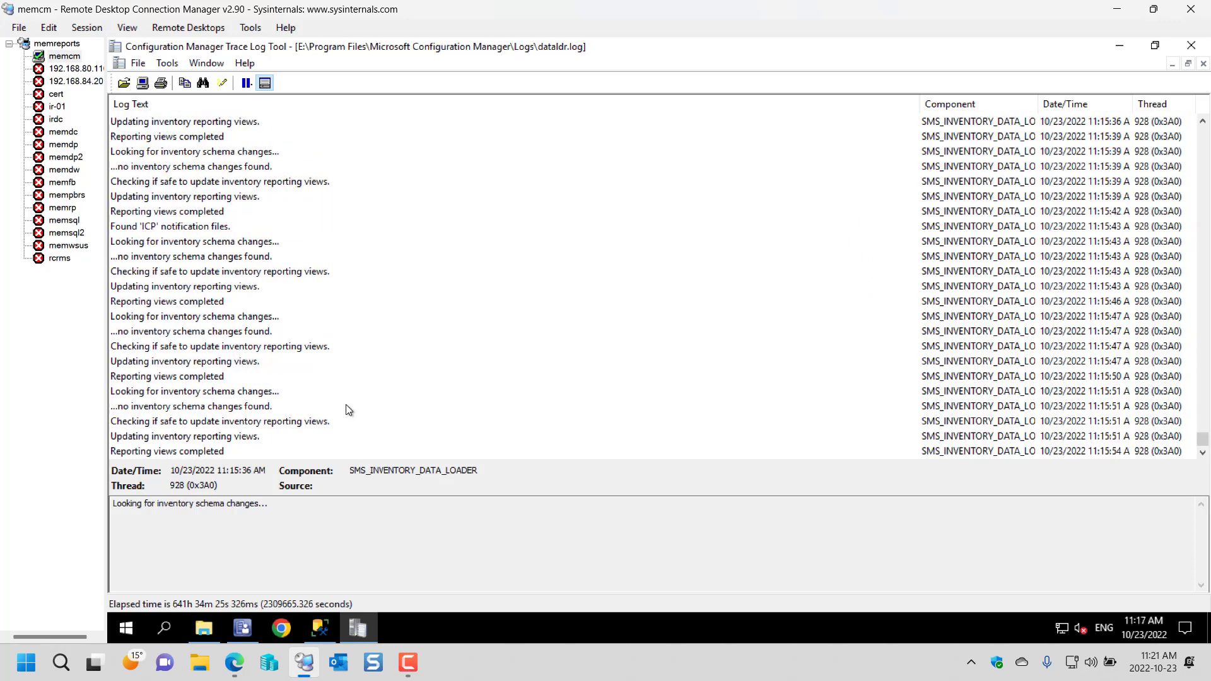
click(203, 452)
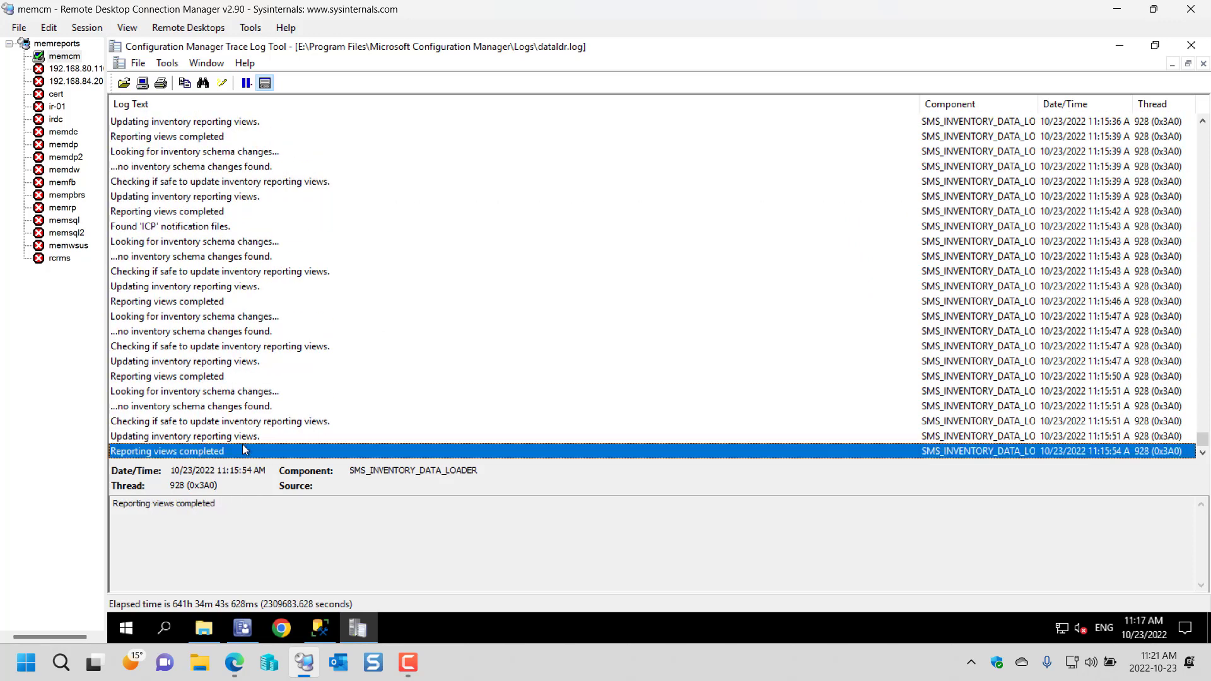
click(140, 436)
click(634, 458)
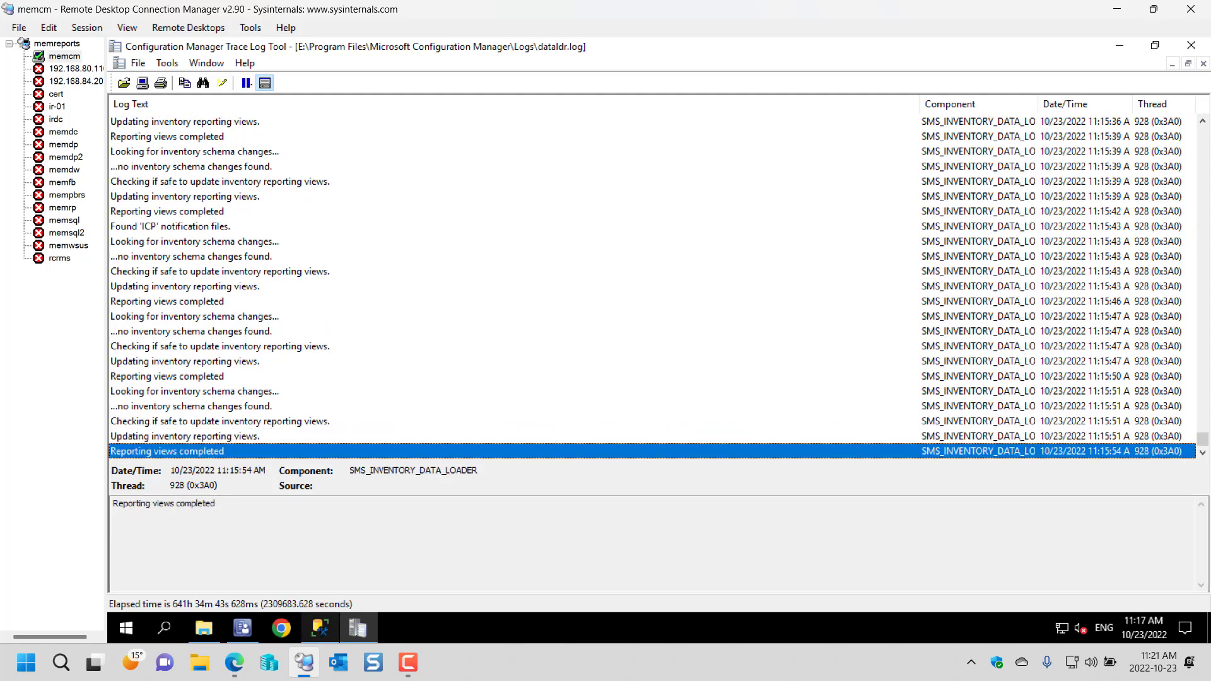
Step: Switch to SQL Server Management Studio and refresh the filtered Tables folder of the CM_MEM database
mouse_move(320, 628)
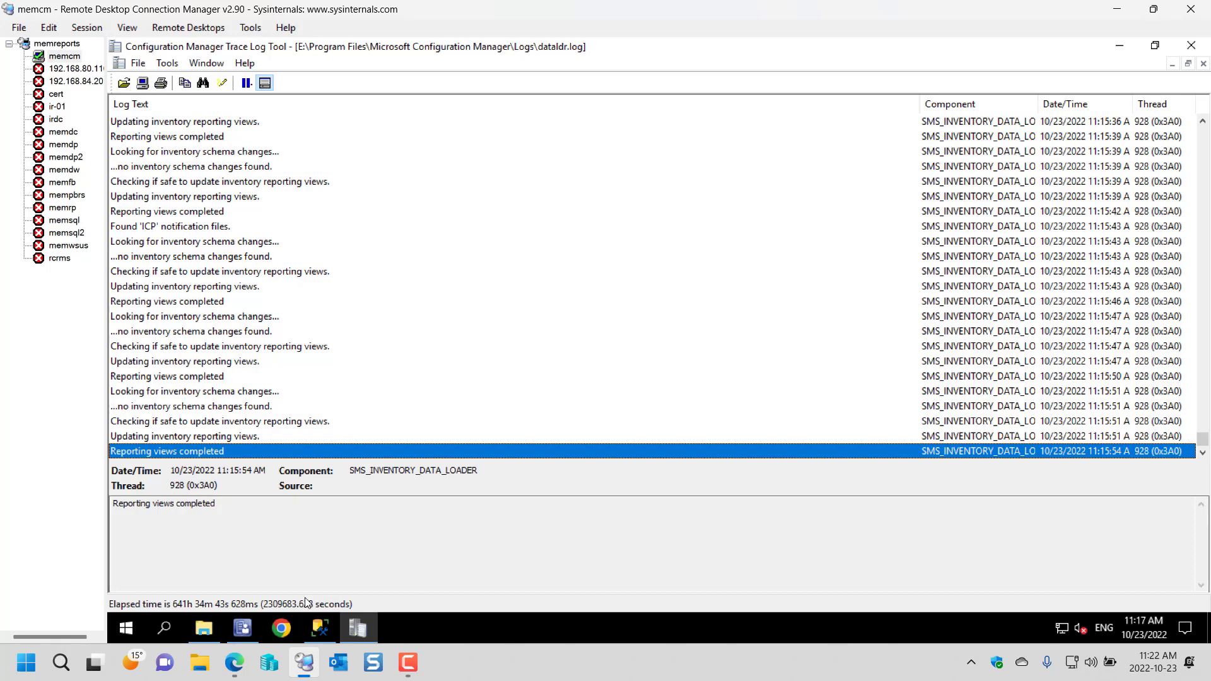
mouse_move(241, 633)
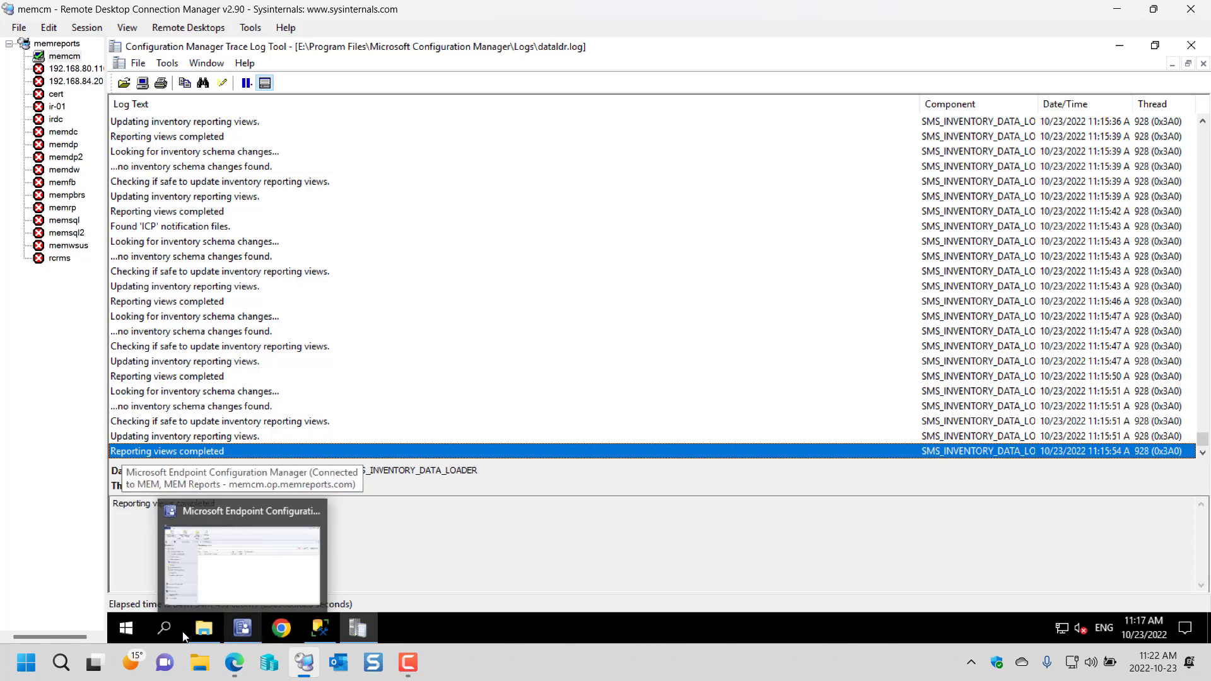
click(332, 630)
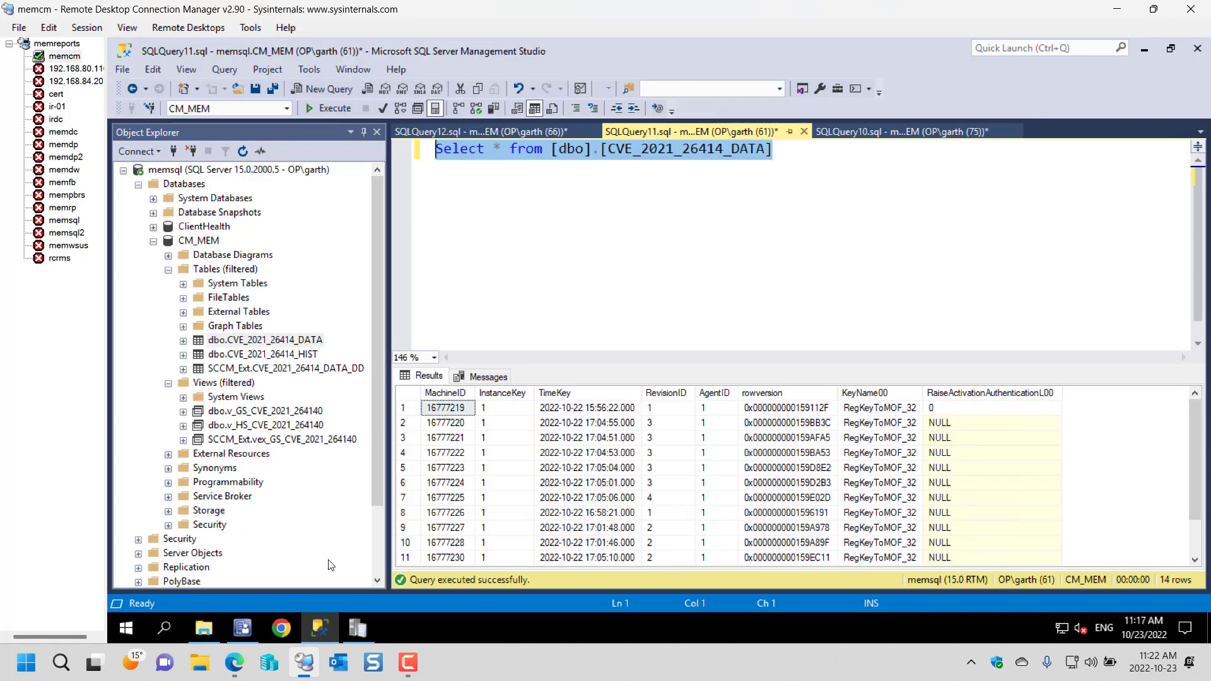
click(198, 241)
click(212, 270)
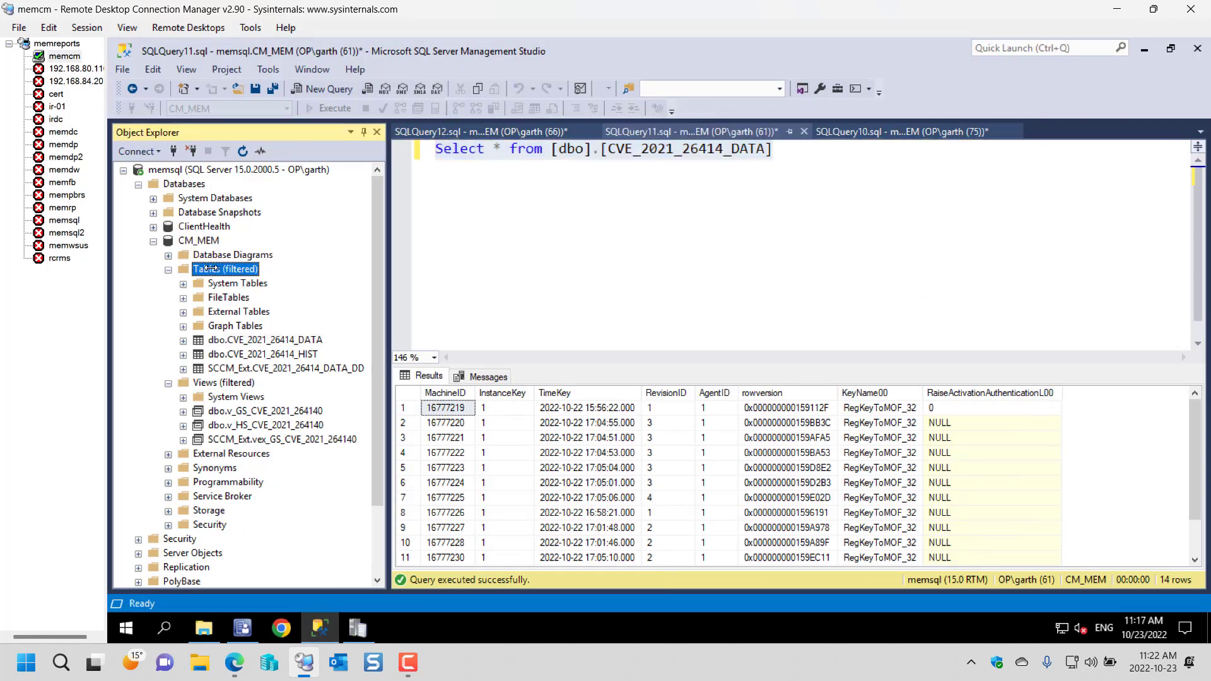
key(F5)
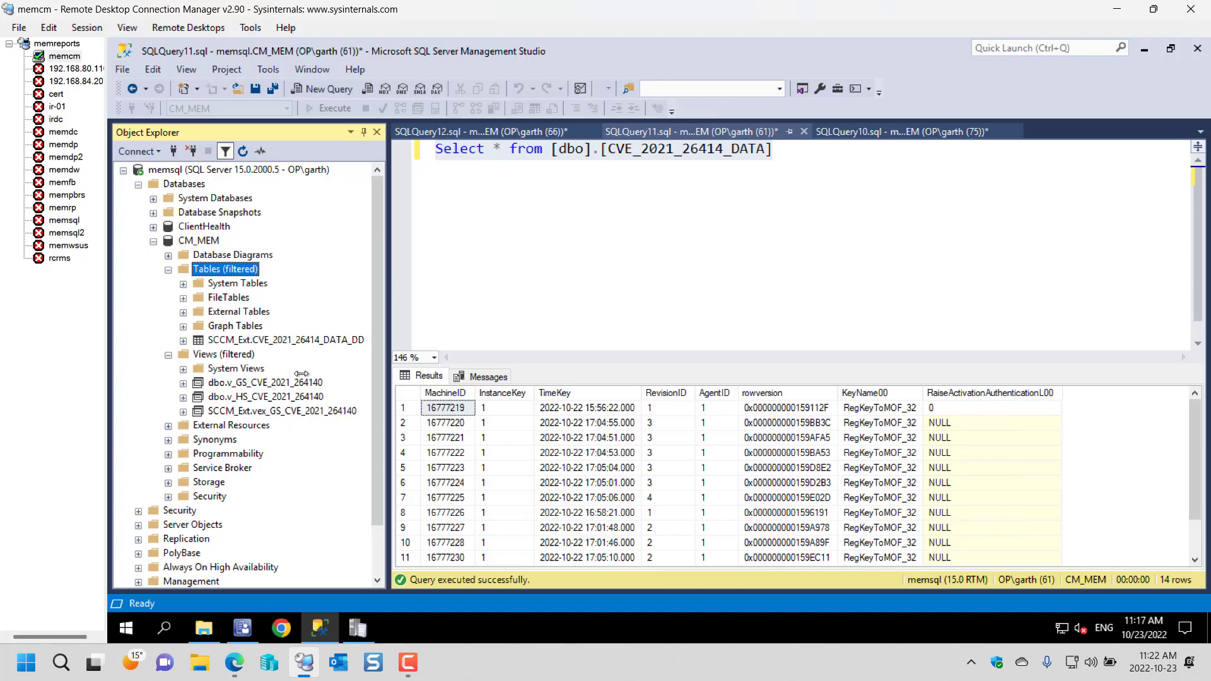
Step: Refresh the filtered Views folder of the CM_MEM database and select the SCCM_Ext.vex_GS_CVE_2021_264140 view
click(219, 355)
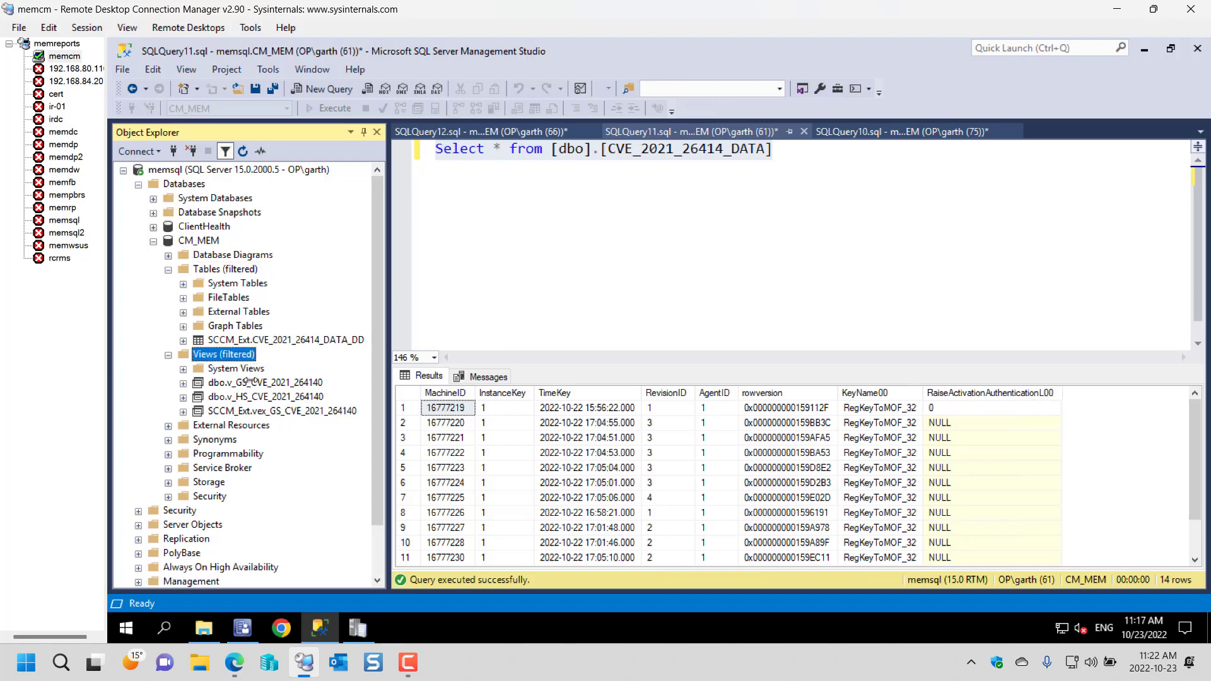
key(F4)
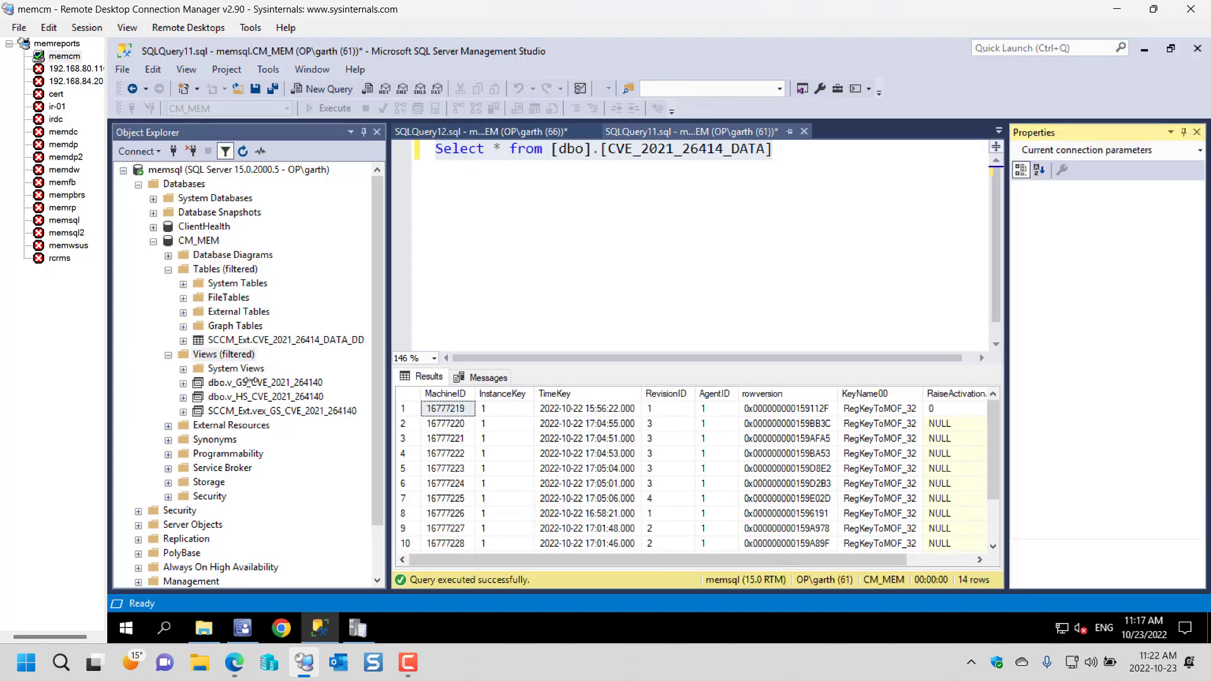
click(229, 355)
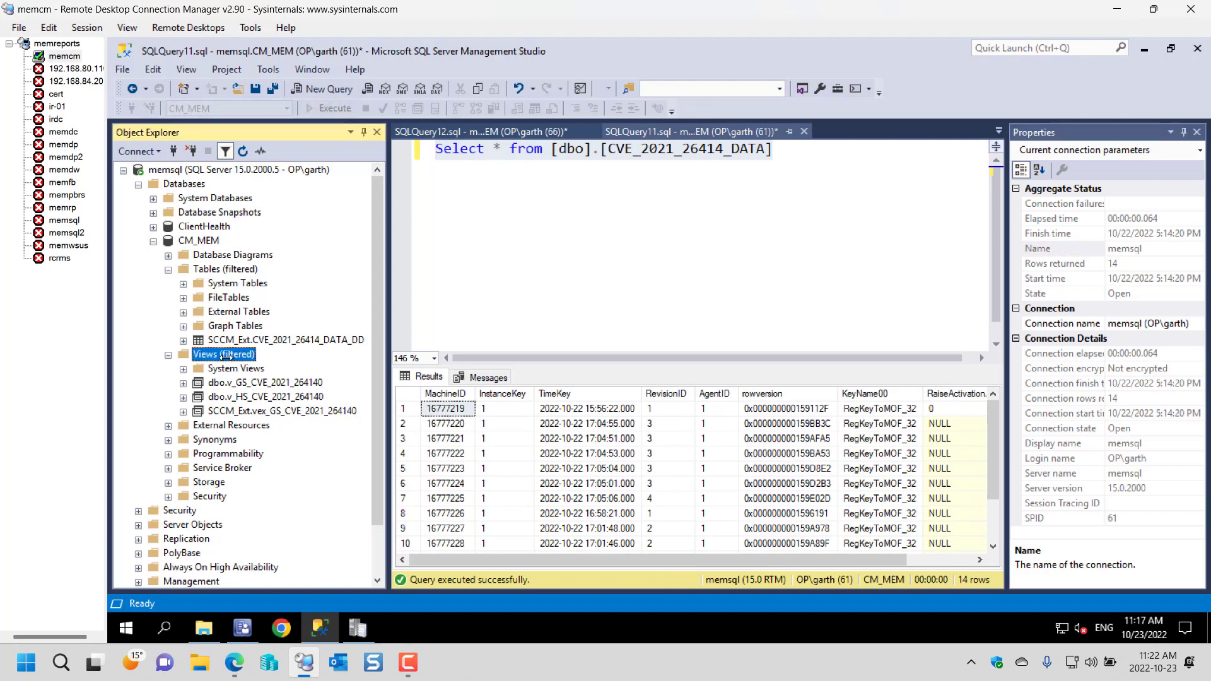
key(F5)
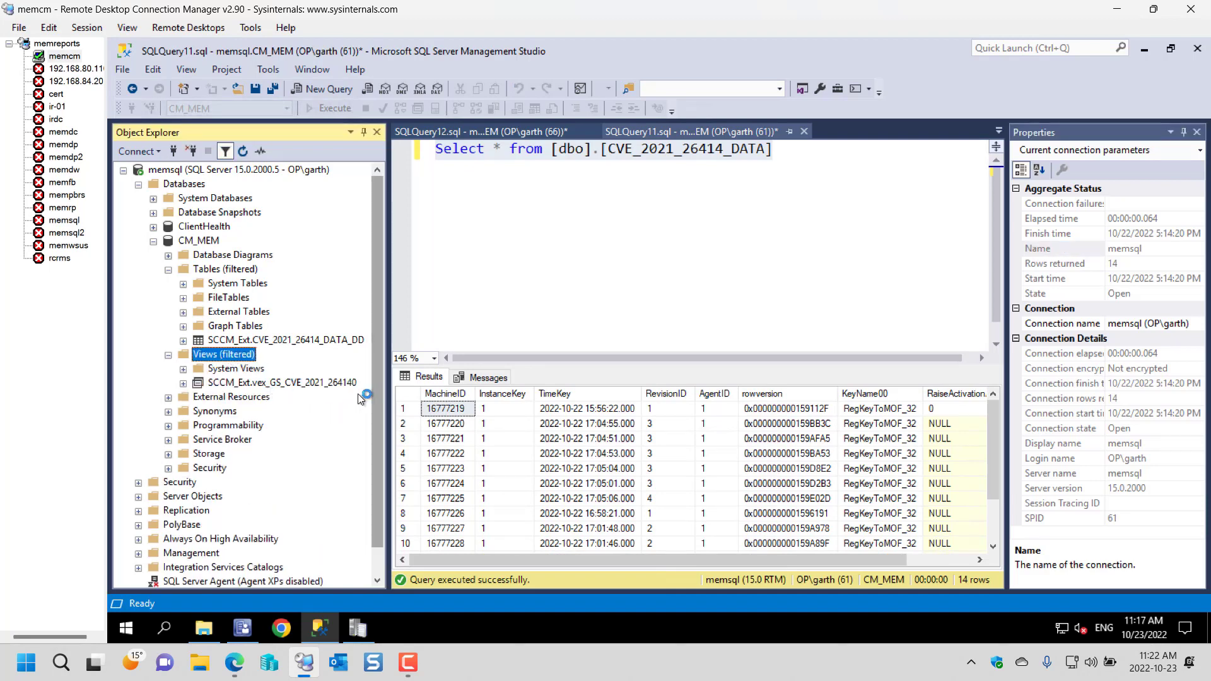
click(226, 383)
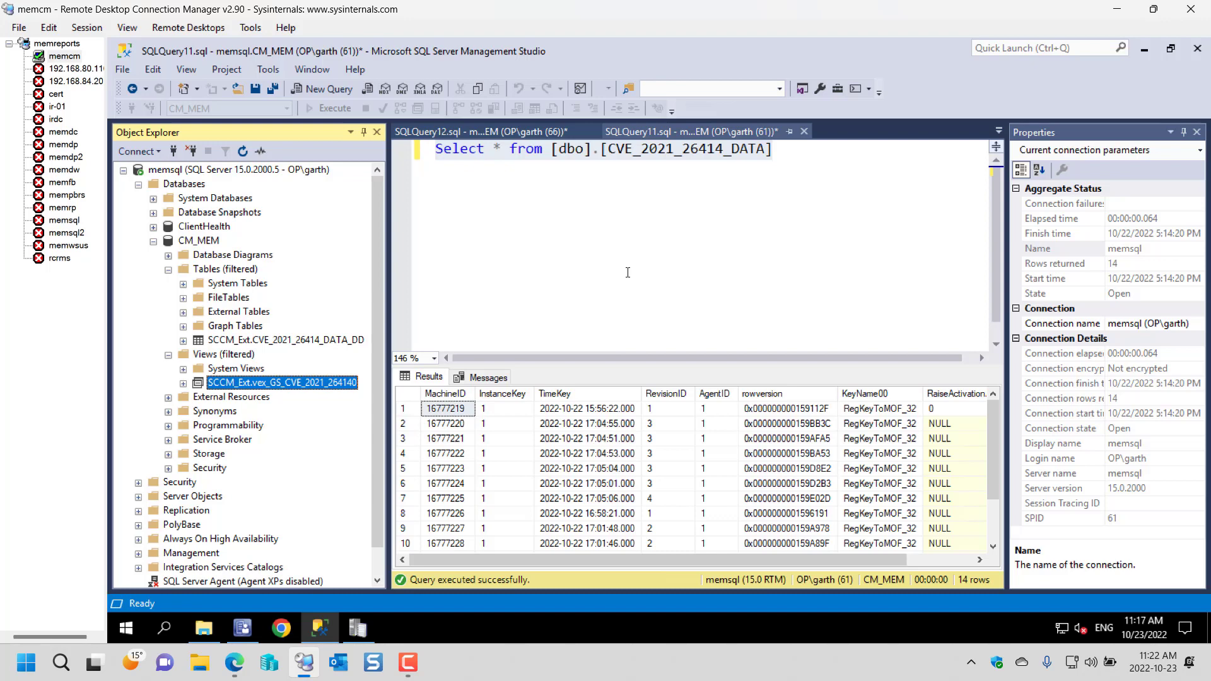
Step: Return to the end of the Select statement for the CVE_2021_26414_DATA table in the query editor
click(799, 161)
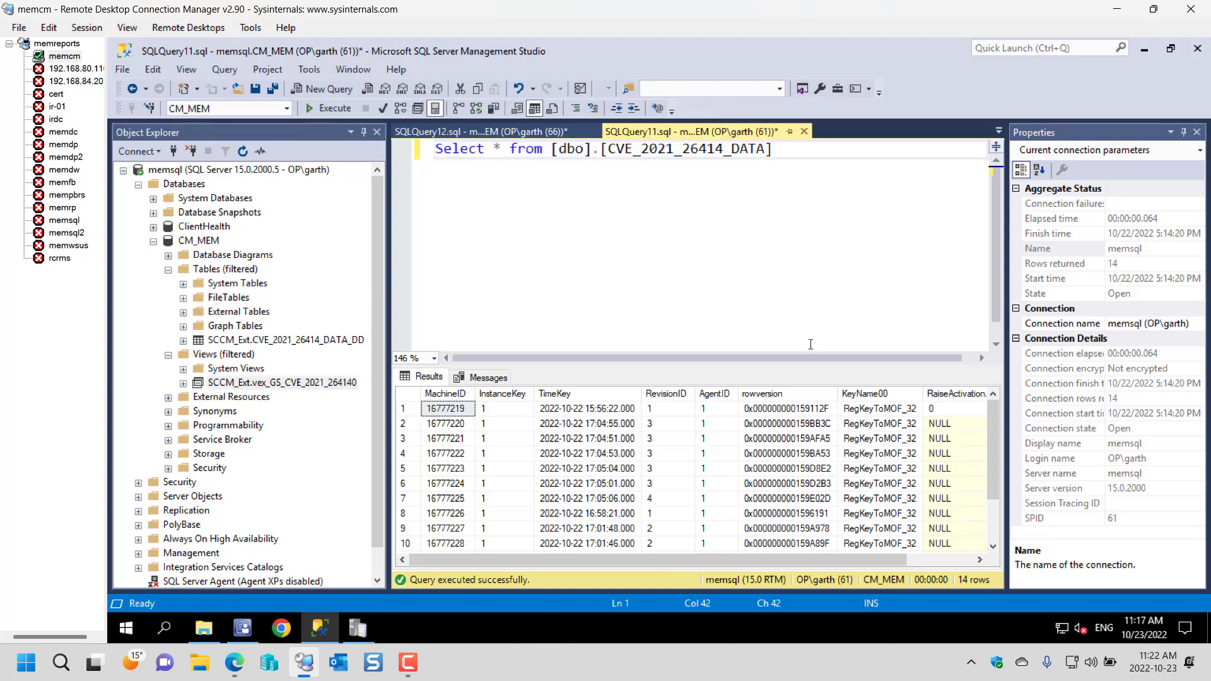